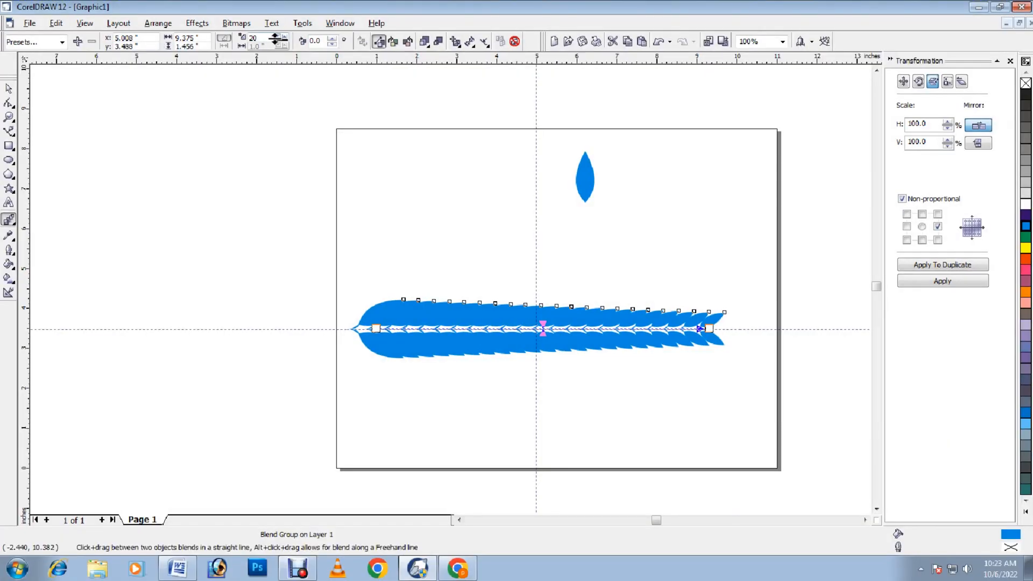
left_click(295, 49)
left_click(280, 43)
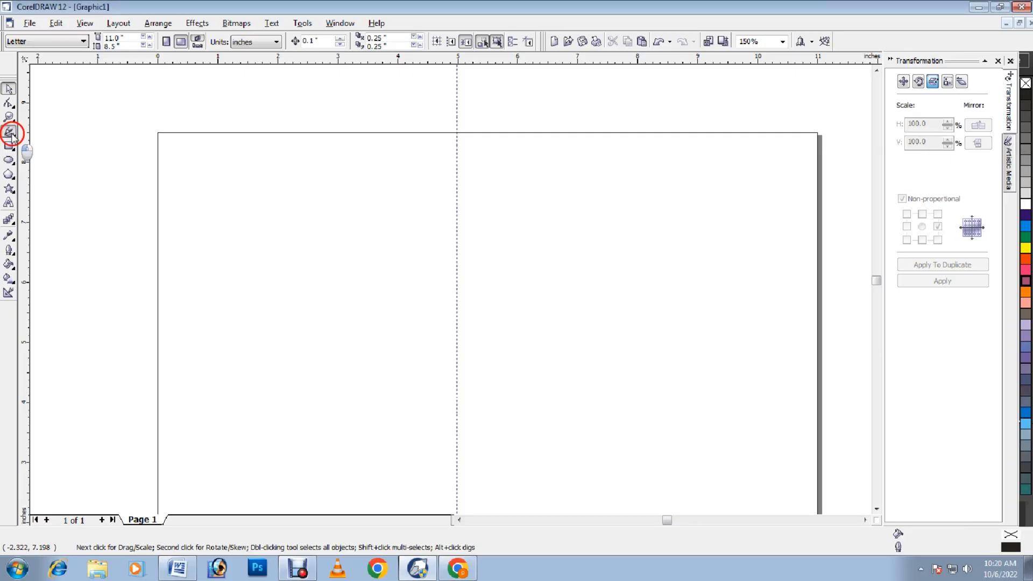
- Draw a closed vertical Bezier line about 1.29 in long on the vertical guideline, running down and back to its start
left_click(10, 133)
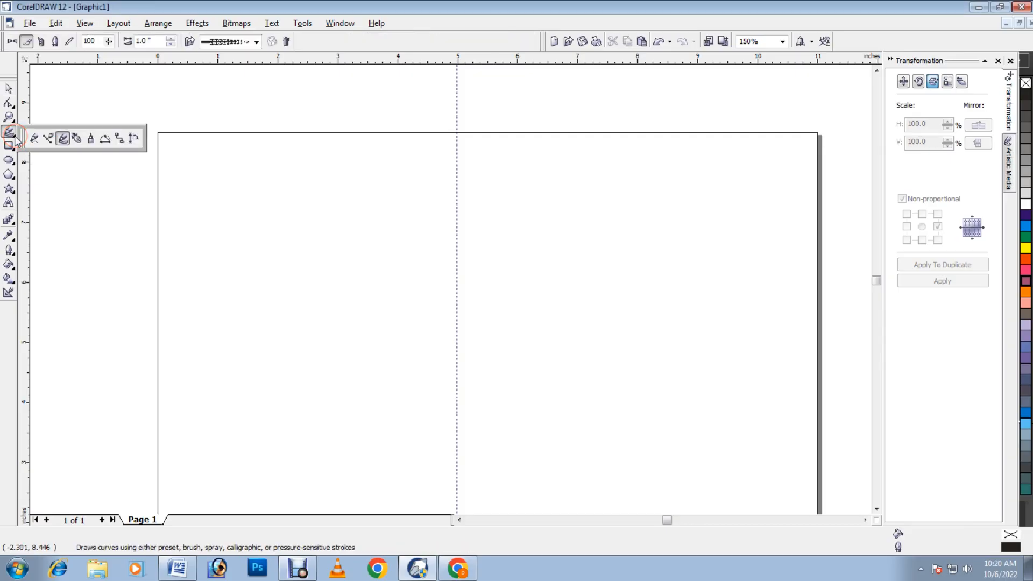
left_click(48, 138)
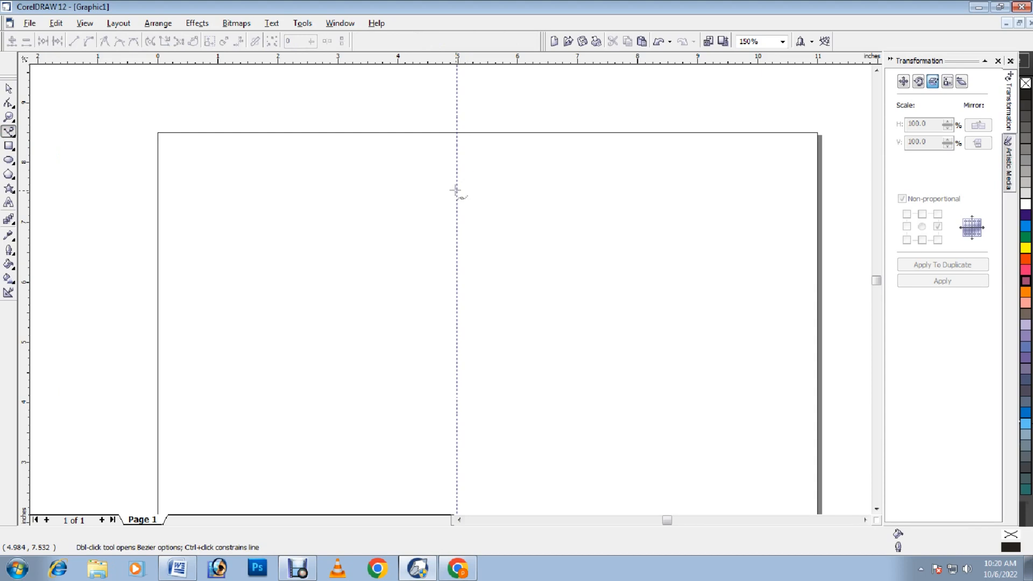
scroll(456, 190, "up", 2)
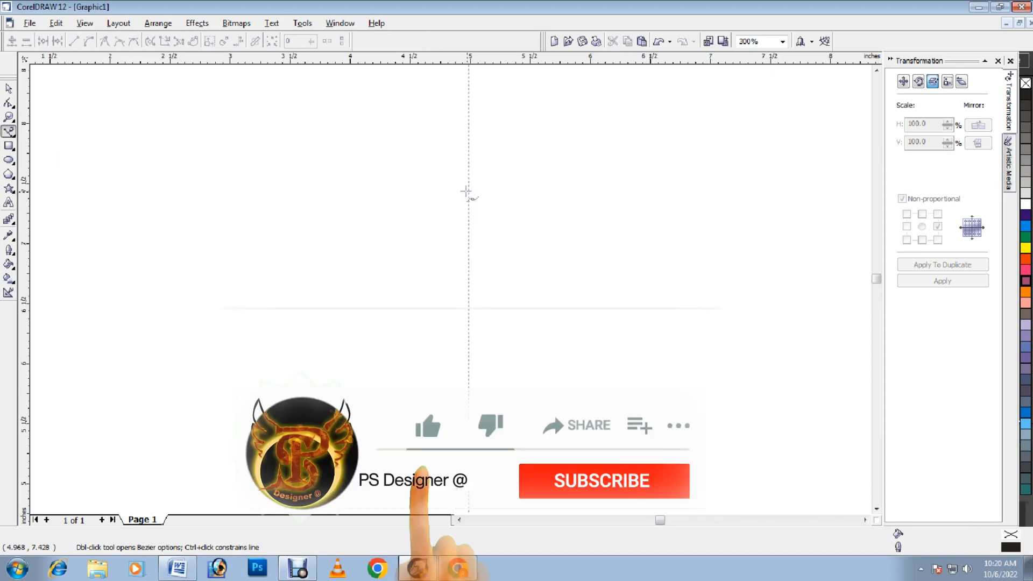
left_click(468, 191)
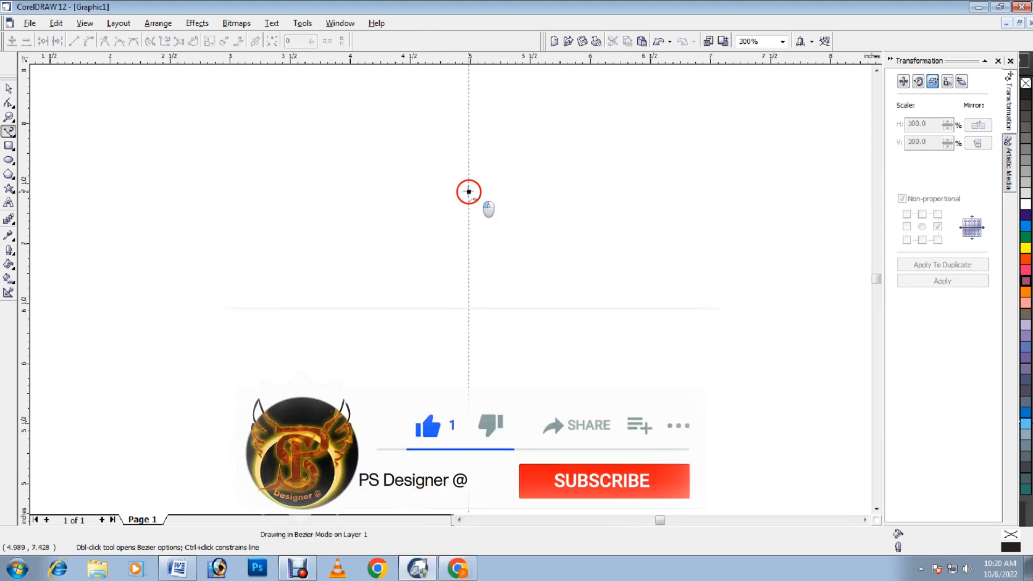
left_click(468, 345)
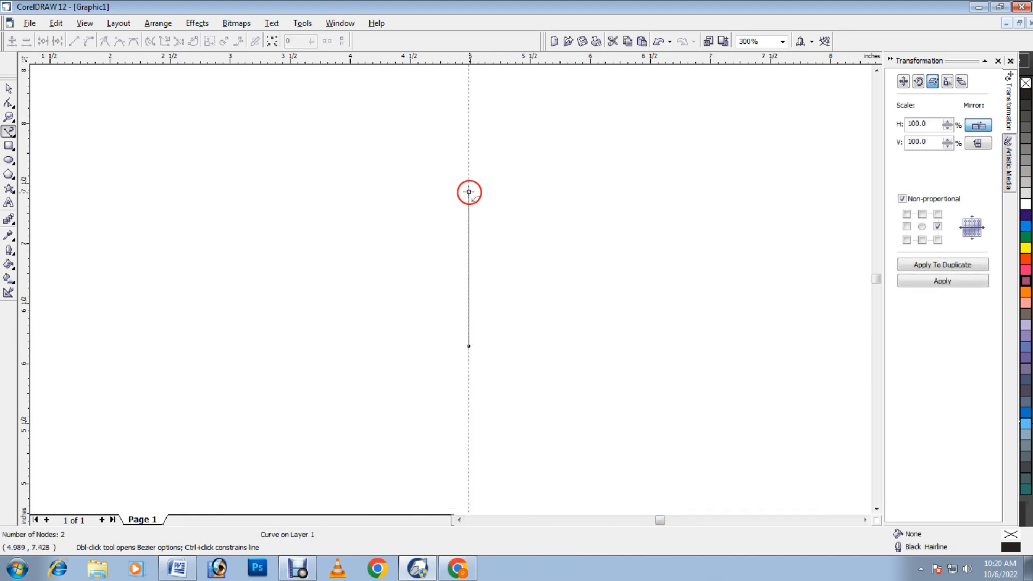
- Convert the vertical line's segments to curves and bow one side left into a half leaf about 0.23 in wide
left_click(8, 101)
left_click_drag(381, 135, 615, 489)
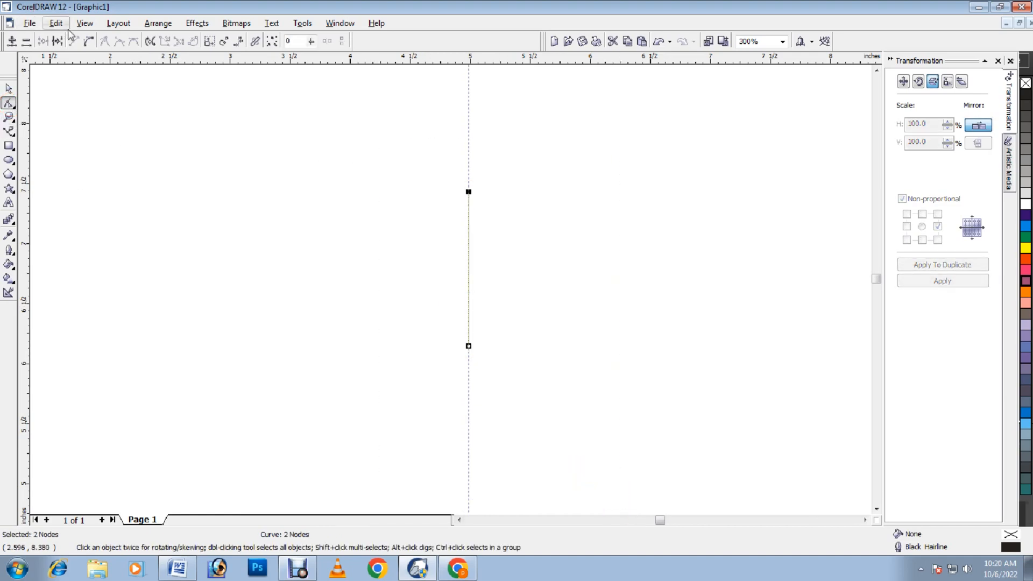
left_click(88, 42)
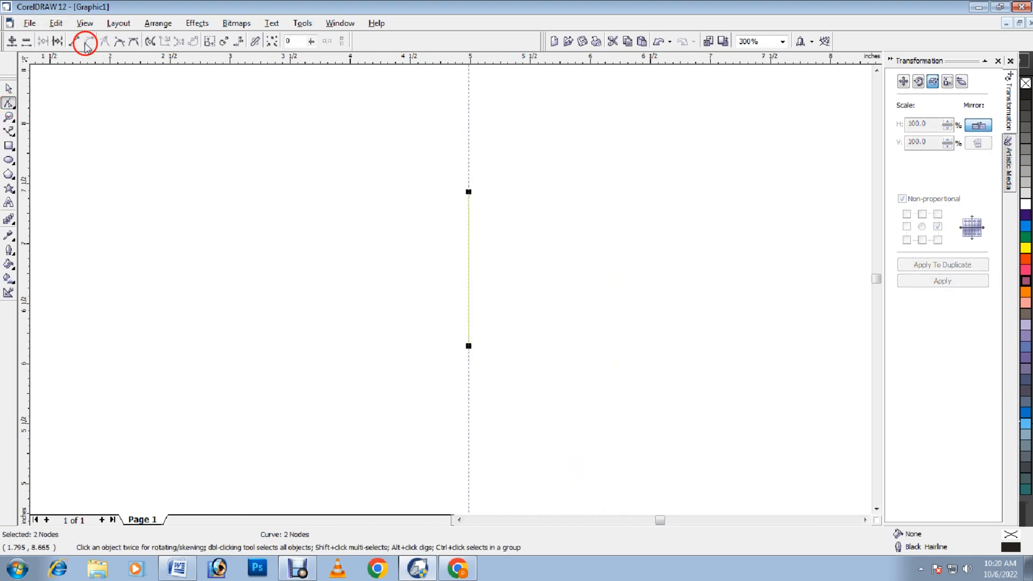
left_click_drag(469, 268, 442, 277)
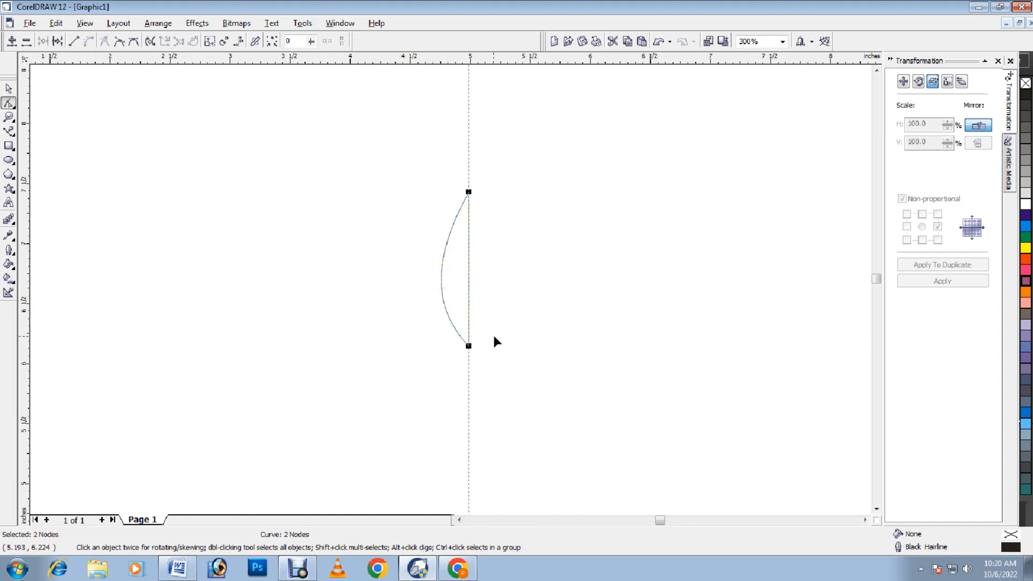
left_click(9, 88)
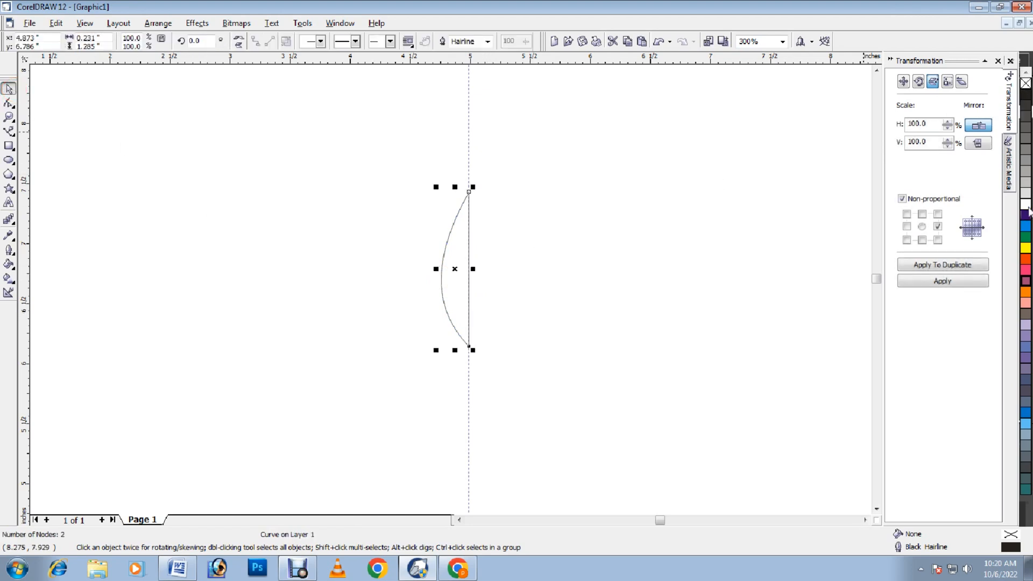
- Fill the half leaf with cyan and set its outline width to None
left_click(1026, 226)
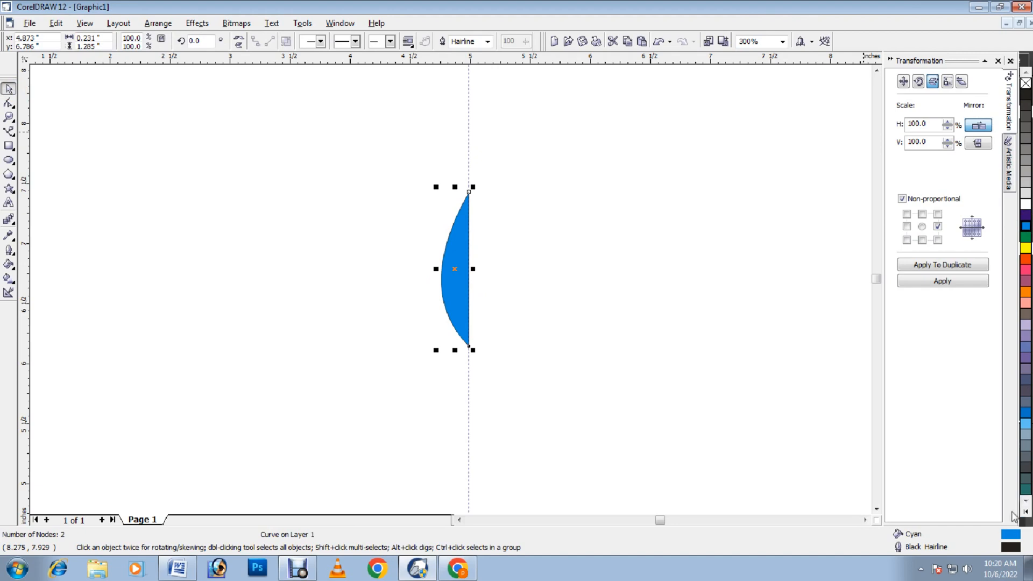
left_click(1013, 547)
double_click(1014, 548)
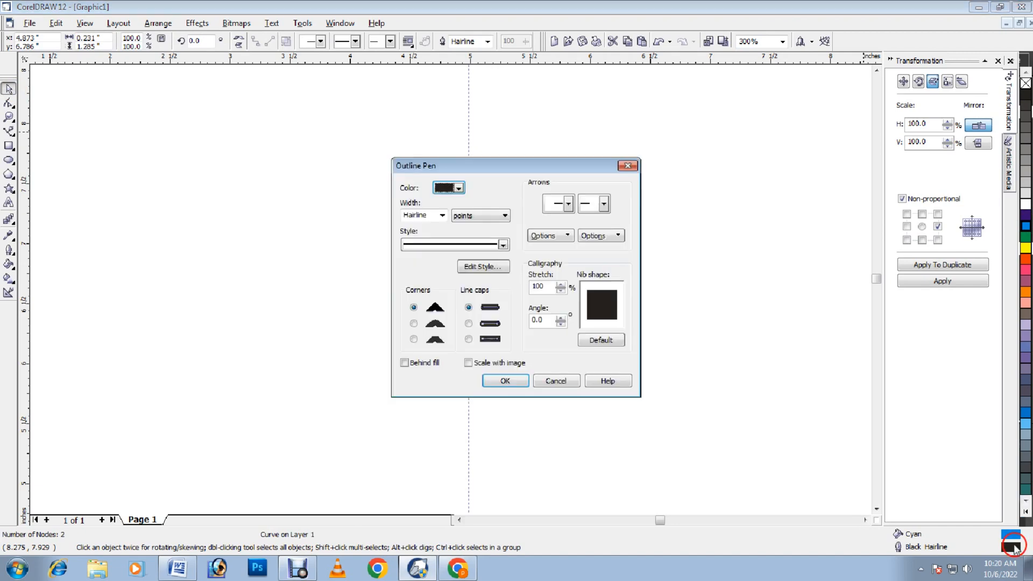
left_click(442, 215)
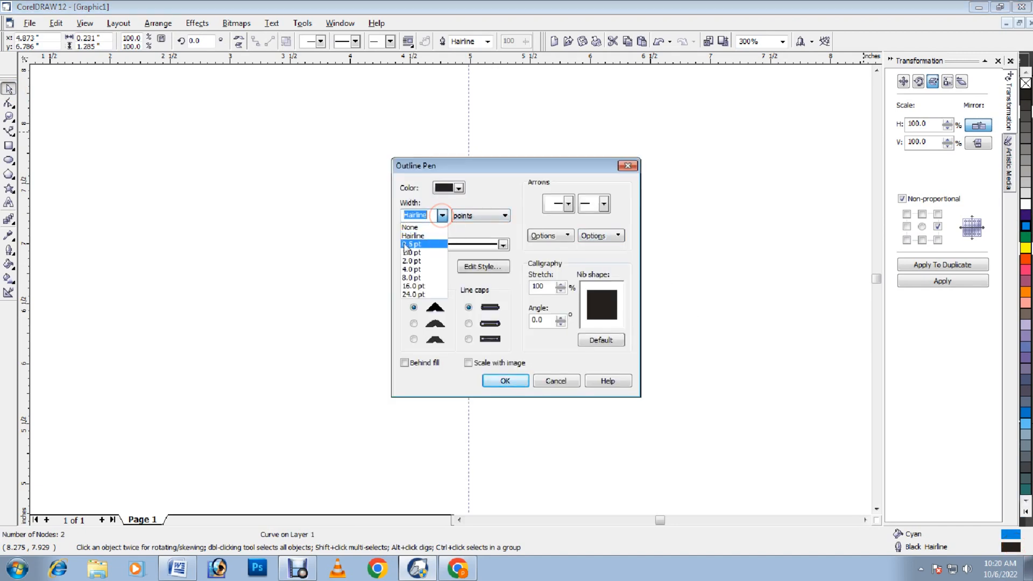
left_click(412, 225)
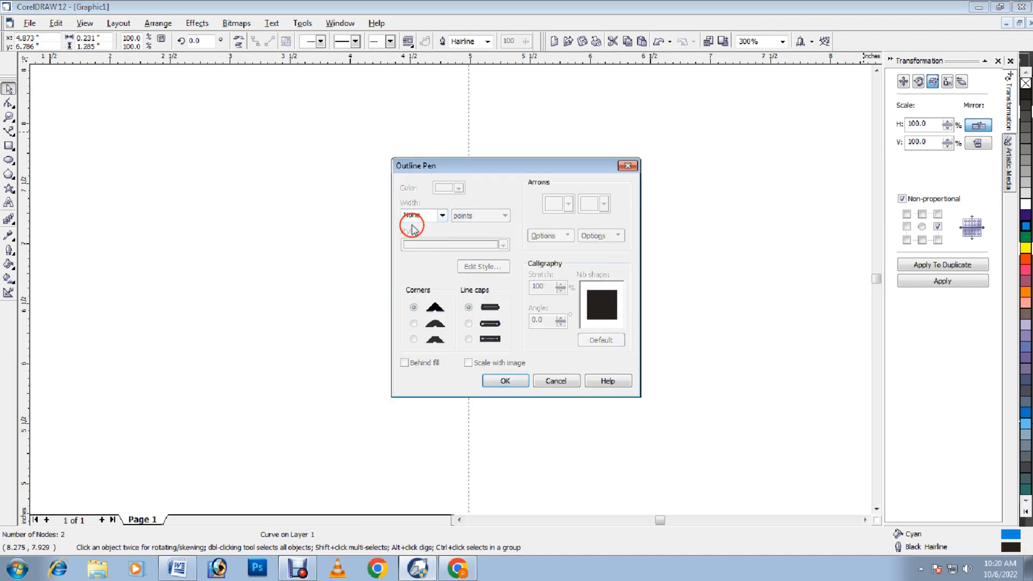
left_click(505, 381)
- Create a horizontally mirrored duplicate of the half leaf at 100% scale, anchored at its right-middle point
left_click_drag(385, 143, 560, 425)
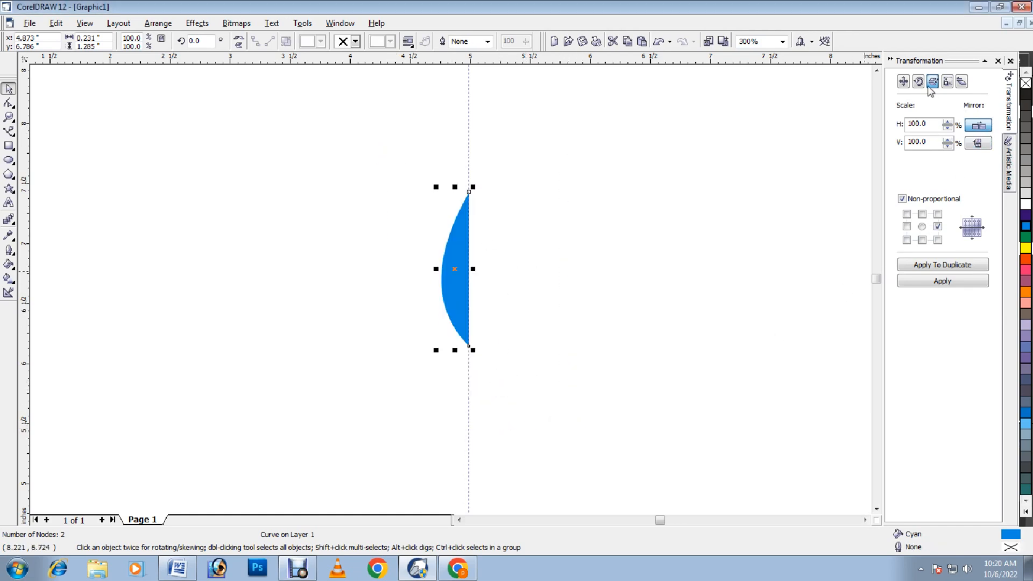
left_click(1010, 61)
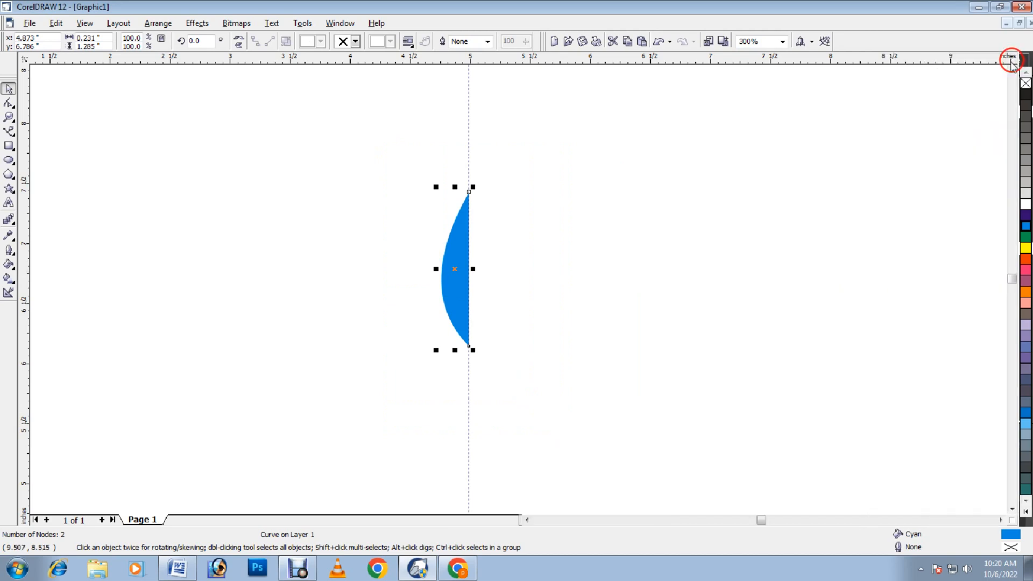
left_click(159, 23)
mouse_move(173, 46)
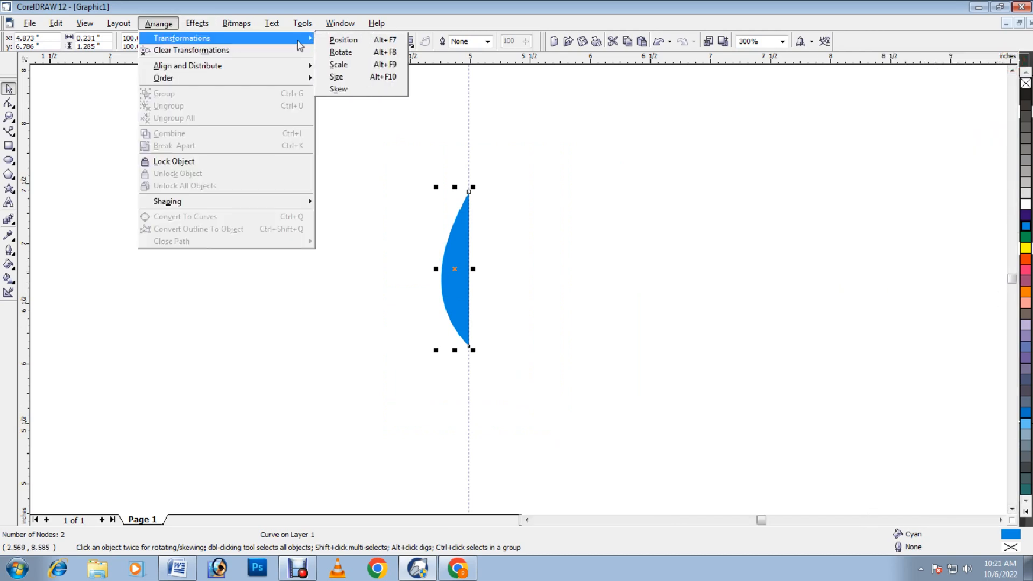
left_click(345, 38)
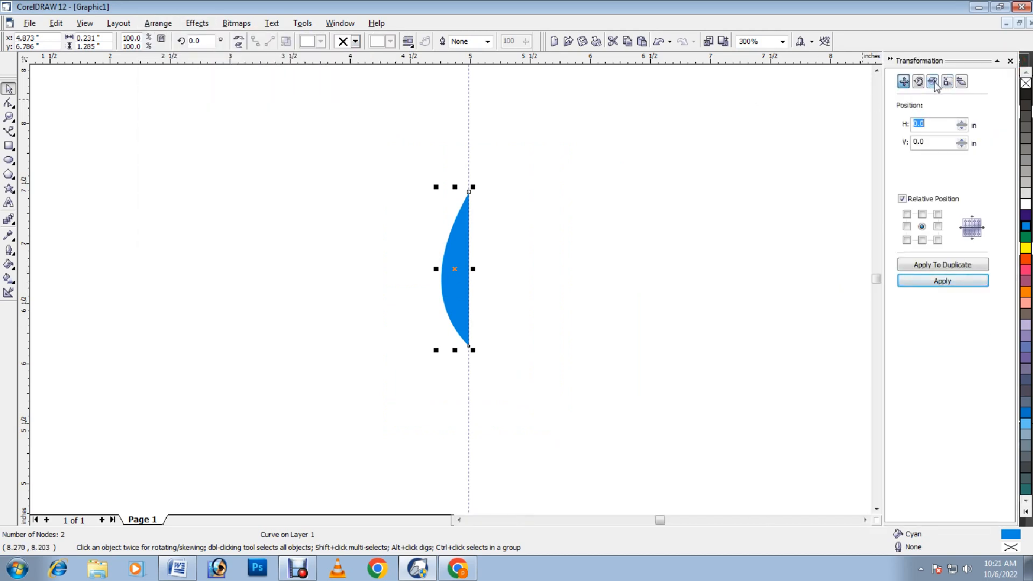
left_click(933, 83)
left_click(978, 126)
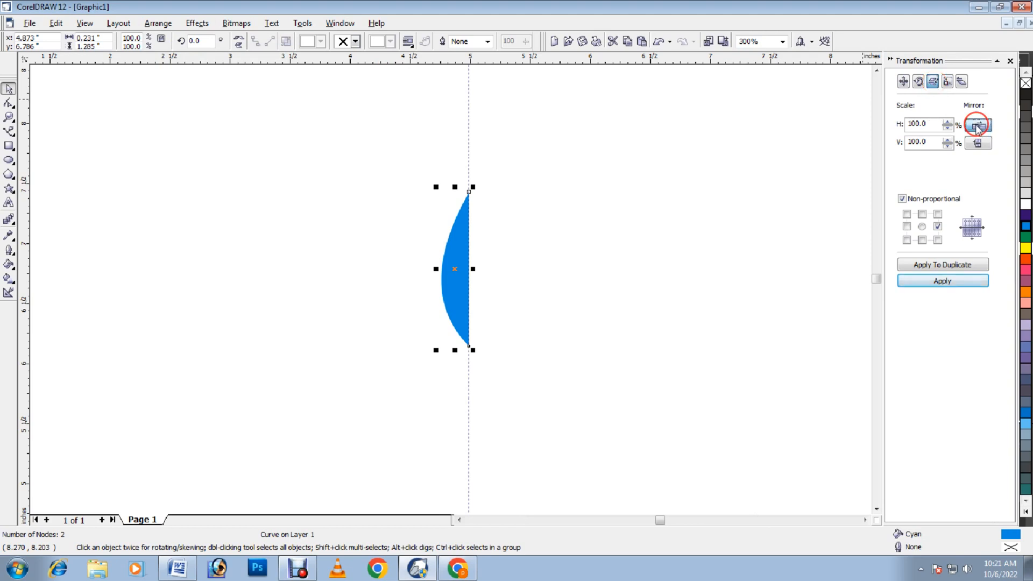
left_click(938, 226)
left_click(942, 264)
- Weld the two leaf halves into one leaf shape
left_click(736, 261)
left_click_drag(347, 129, 632, 385)
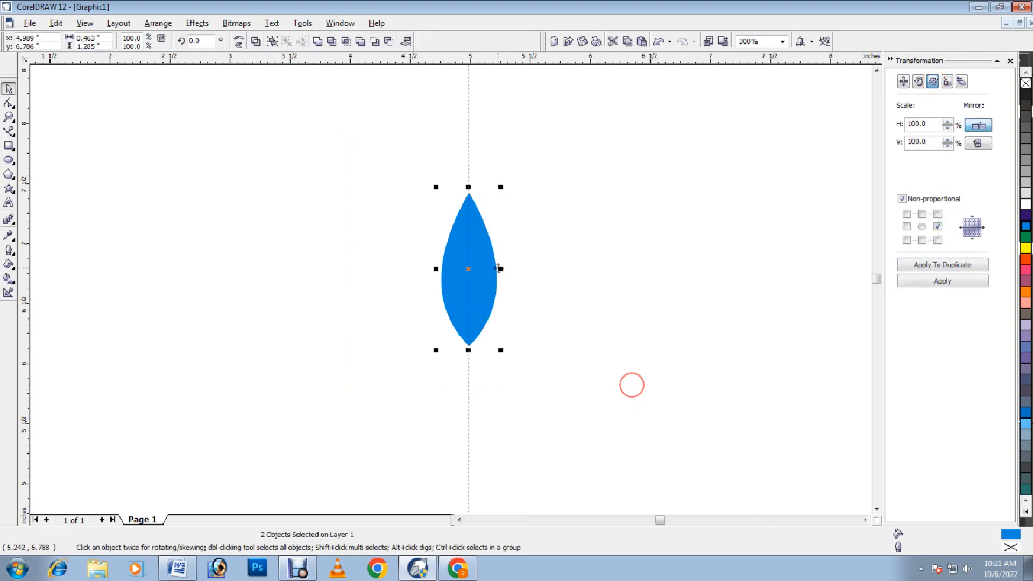
left_click(317, 42)
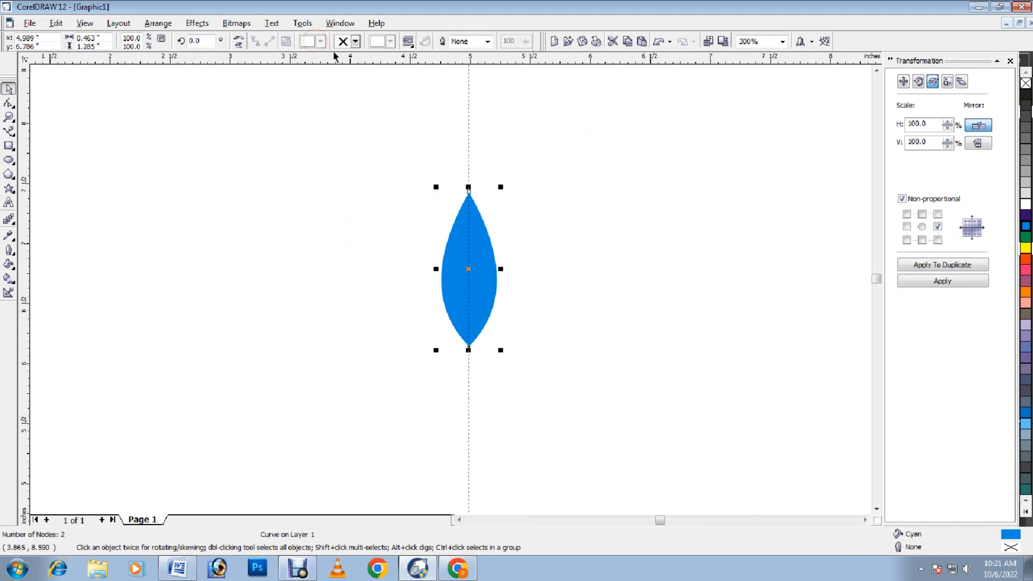
- Draw a short closed vertical Bezier line down the guideline from the leaf's lower tip as a stem
left_click(9, 132)
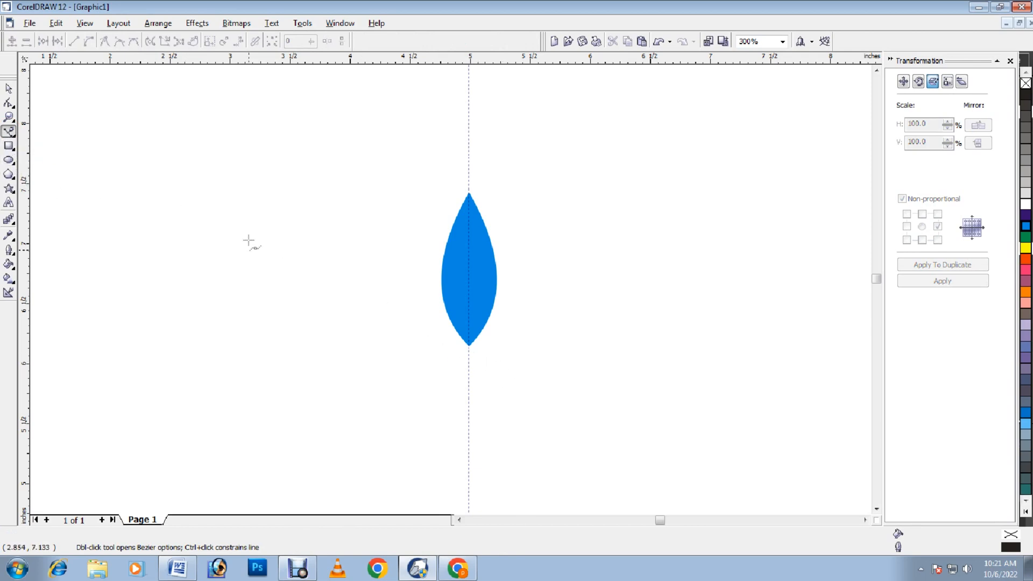
left_click(468, 346)
left_click(468, 376)
left_click(469, 347)
- Convert the stem line's segments to curves and bow one side outward to the right
left_click(8, 103)
left_click_drag(387, 319, 524, 420)
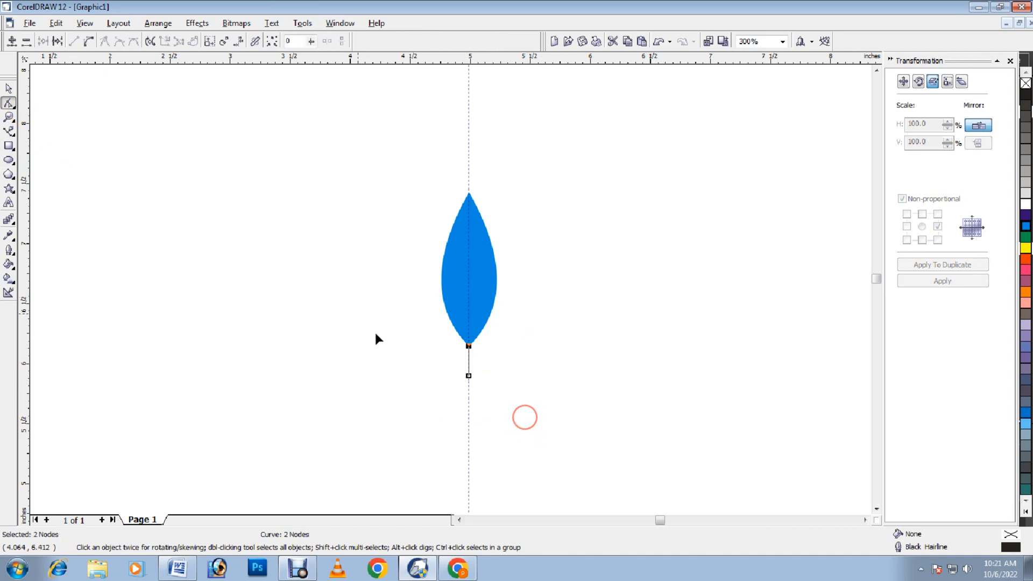
left_click(74, 41)
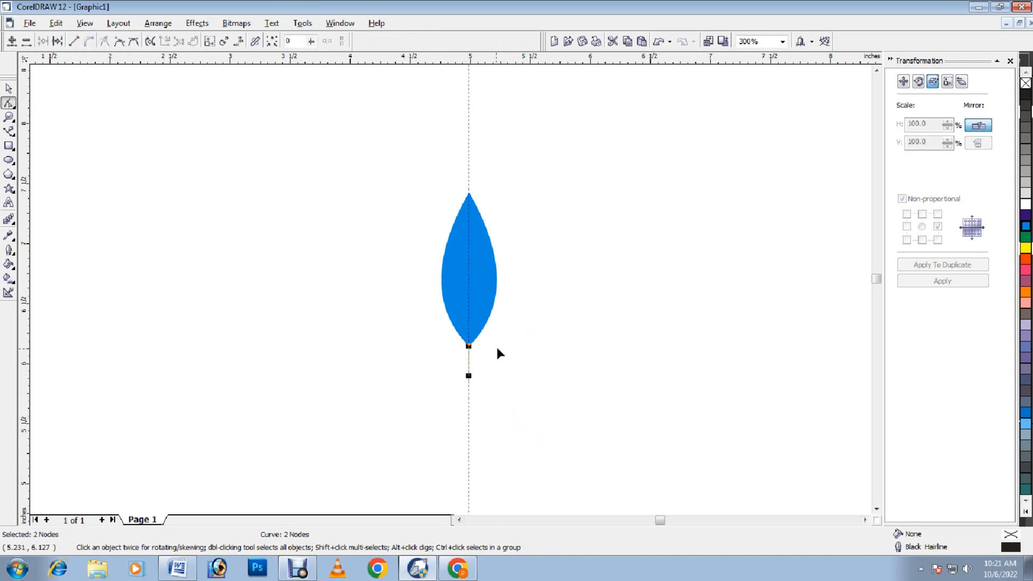
scroll(483, 351, "down", 1)
scroll(482, 355, "up", 3)
left_click_drag(481, 403, 502, 396)
- Move the stem's upper node into the leaf base and bend its sides into a slender crescent about 0.06 by 0.31 in
left_click(478, 341)
left_click_drag(479, 340, 471, 302)
left_click_drag(478, 398, 482, 391)
left_click(487, 383)
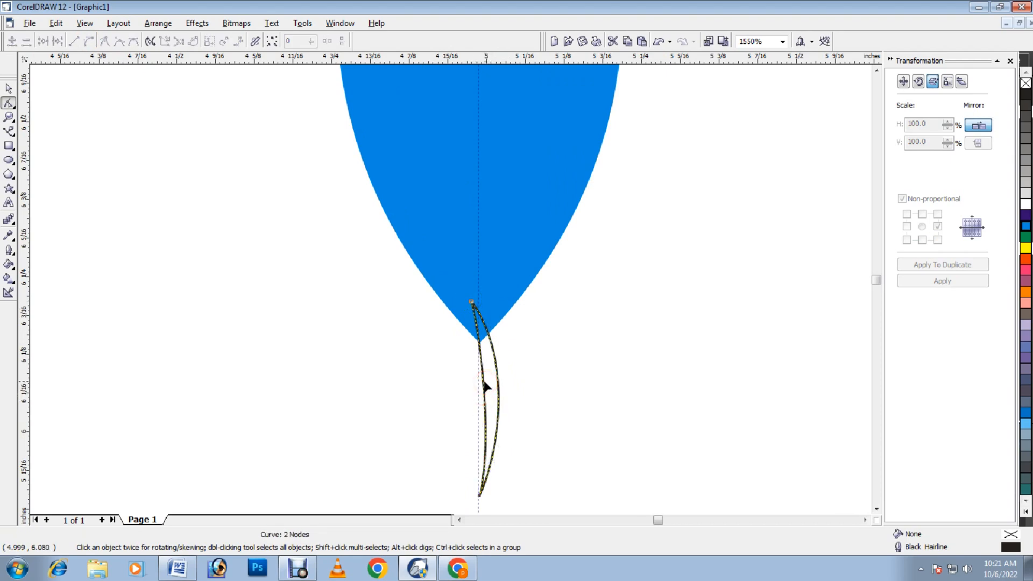
left_click_drag(483, 388, 495, 388)
left_click(495, 389)
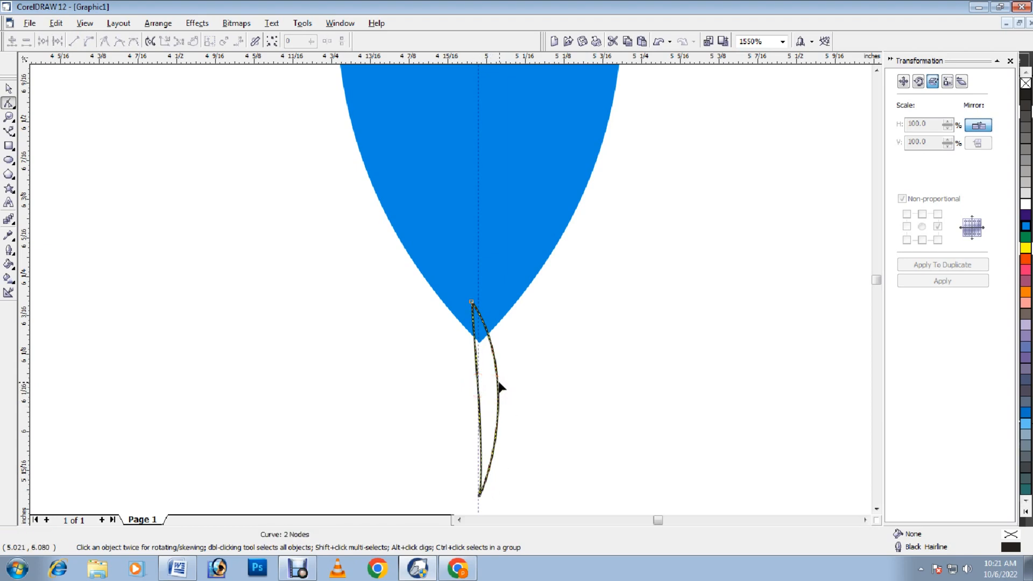
mouse_move(497, 376)
left_mouse_down()
mouse_move(509, 372)
mouse_move(484, 390)
mouse_move(486, 359)
left_mouse_up()
left_click(8, 88)
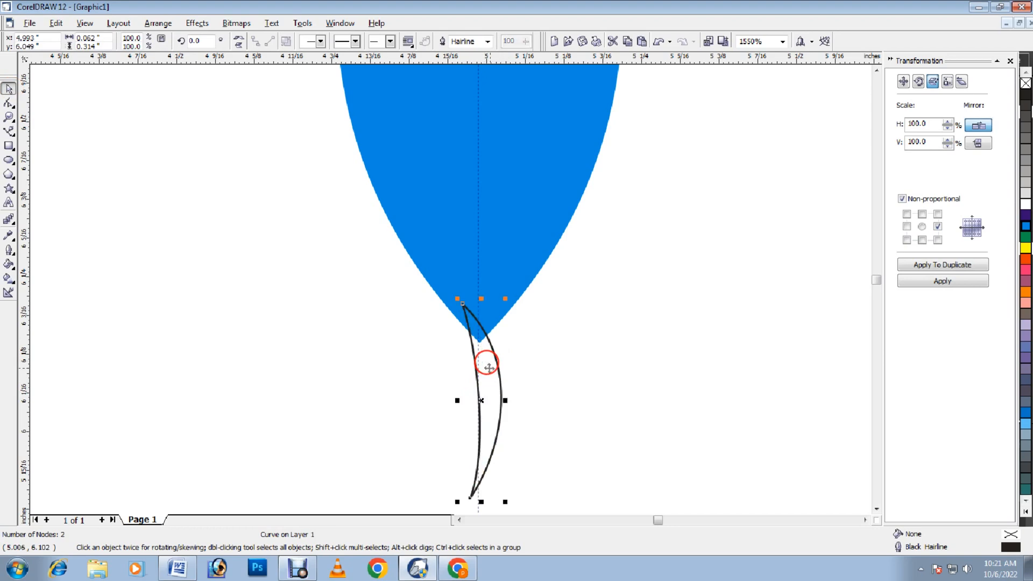
- Set the stem's outline width to None and fill it with cyan
left_click(569, 364)
left_click(500, 377)
double_click(1010, 546)
left_click(442, 216)
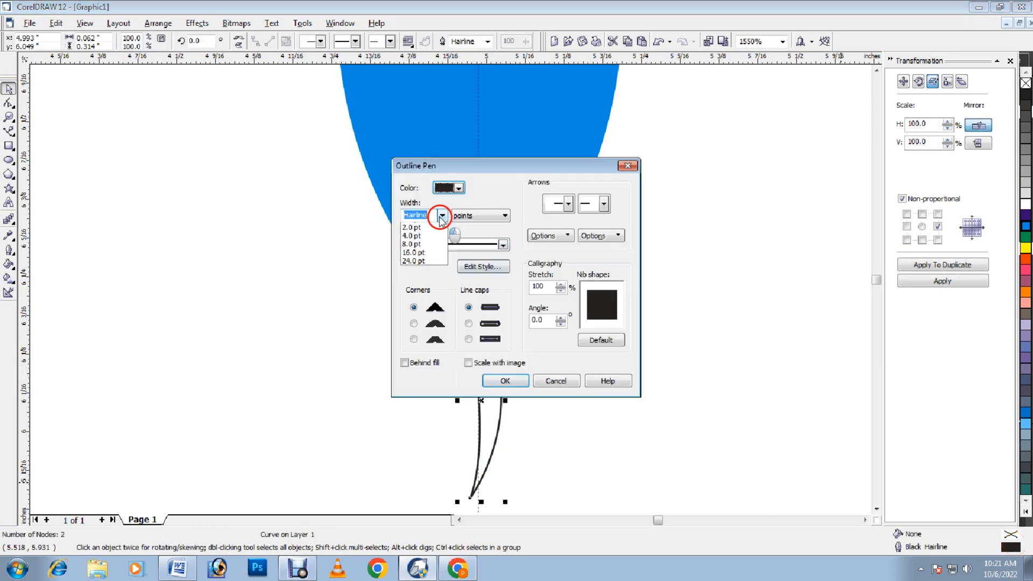
left_click(407, 230)
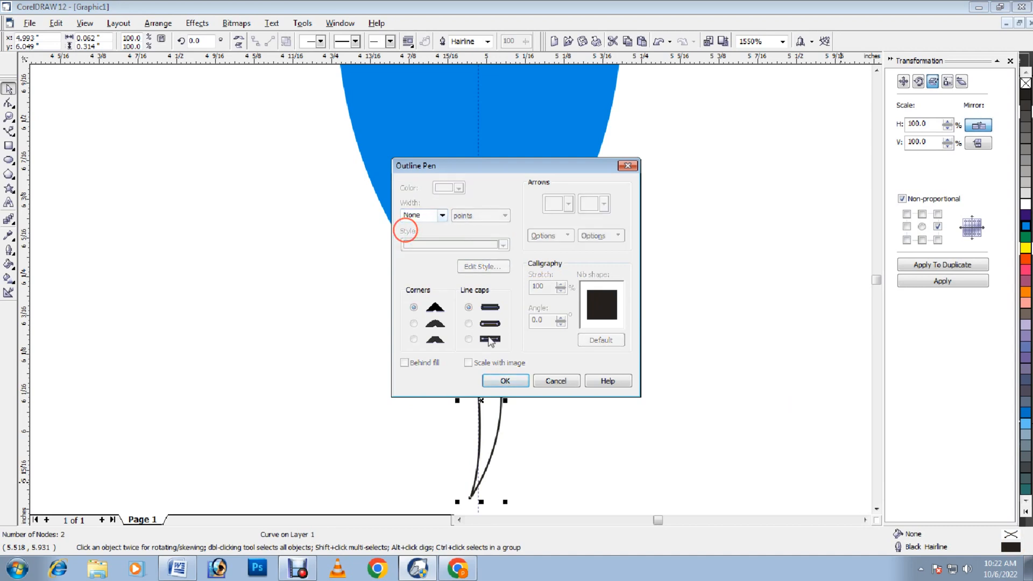
left_click(506, 380)
left_click(494, 406)
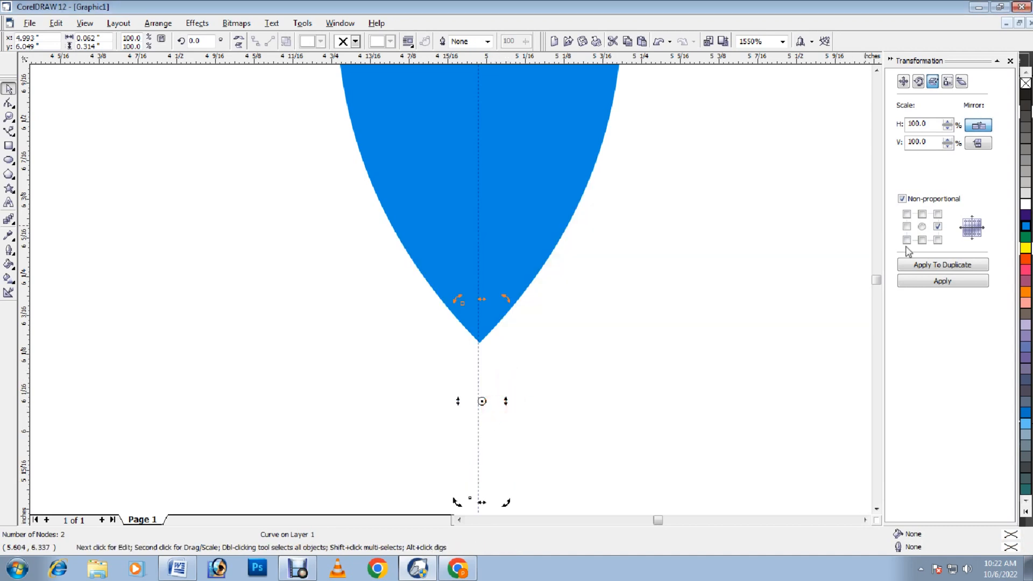
left_click(1025, 226)
- Shift the stem slightly right so its upper end joins the leaf's lower tip
left_click(714, 389)
left_click(490, 364)
left_click_drag(490, 364, 492, 360)
left_click(638, 318)
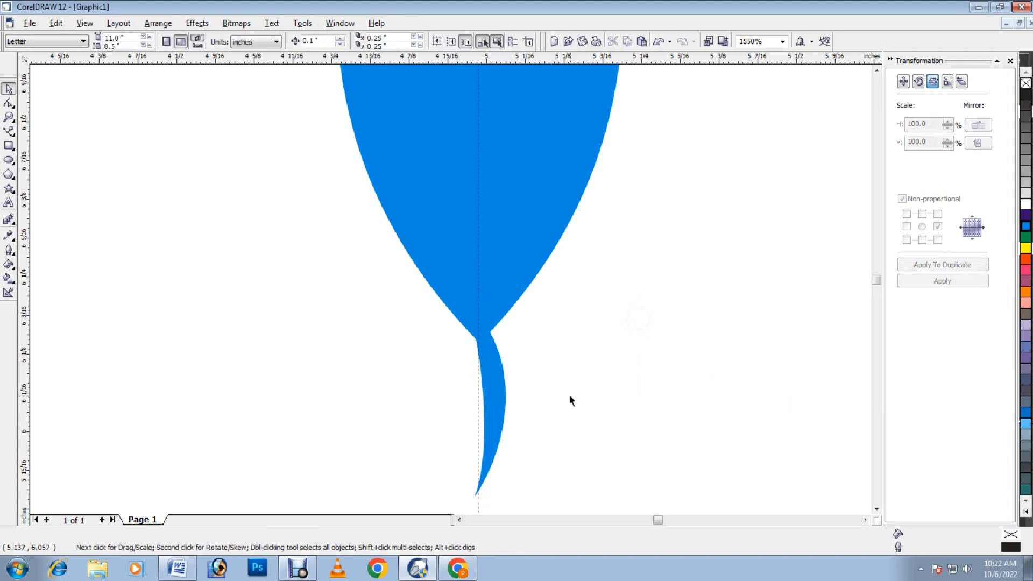
- Place a copy of the leaf body, without the stem, above and to the right of the original
scroll(512, 328, "down", 5)
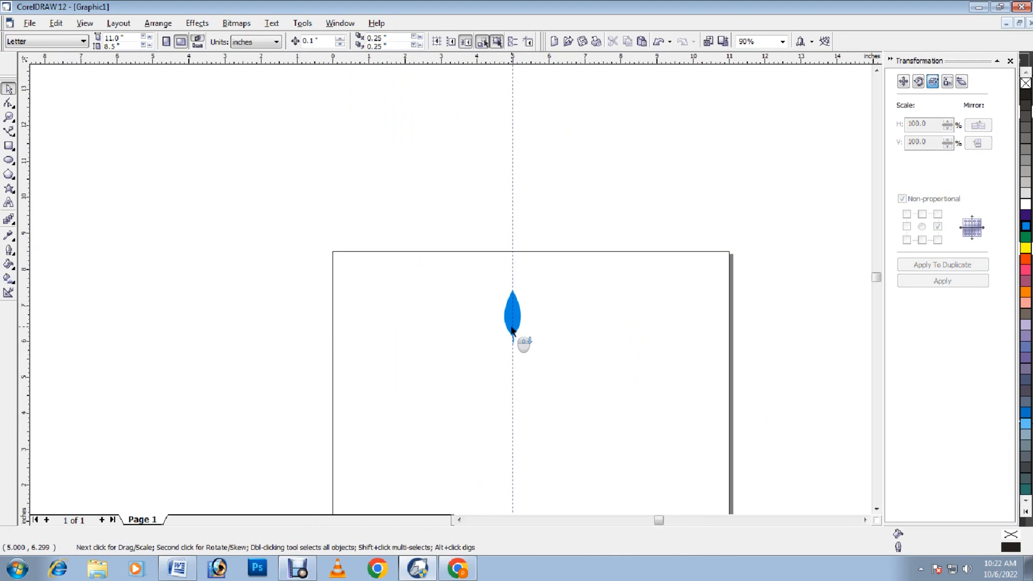
scroll(512, 329, "up", 2)
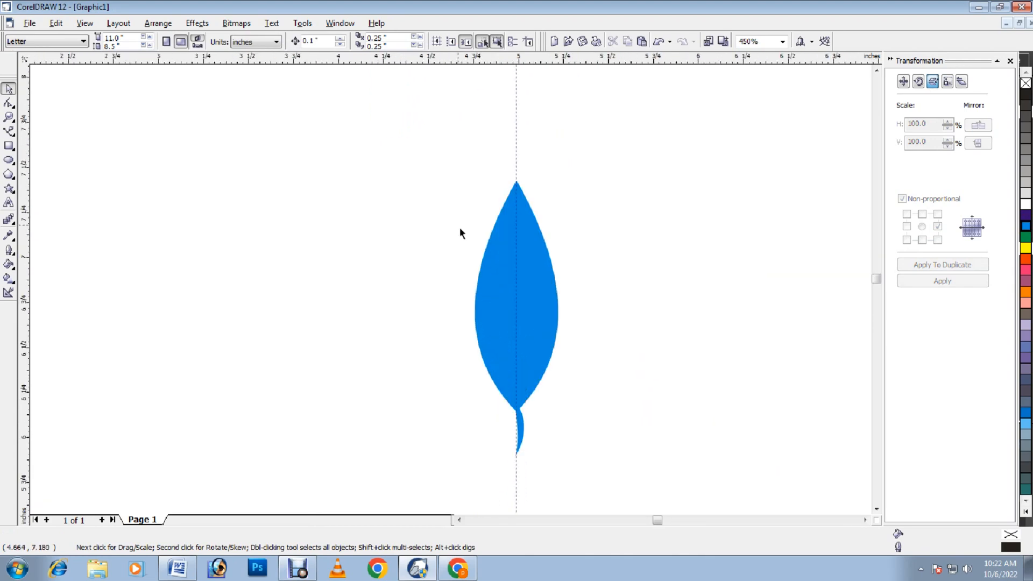
left_click(540, 297)
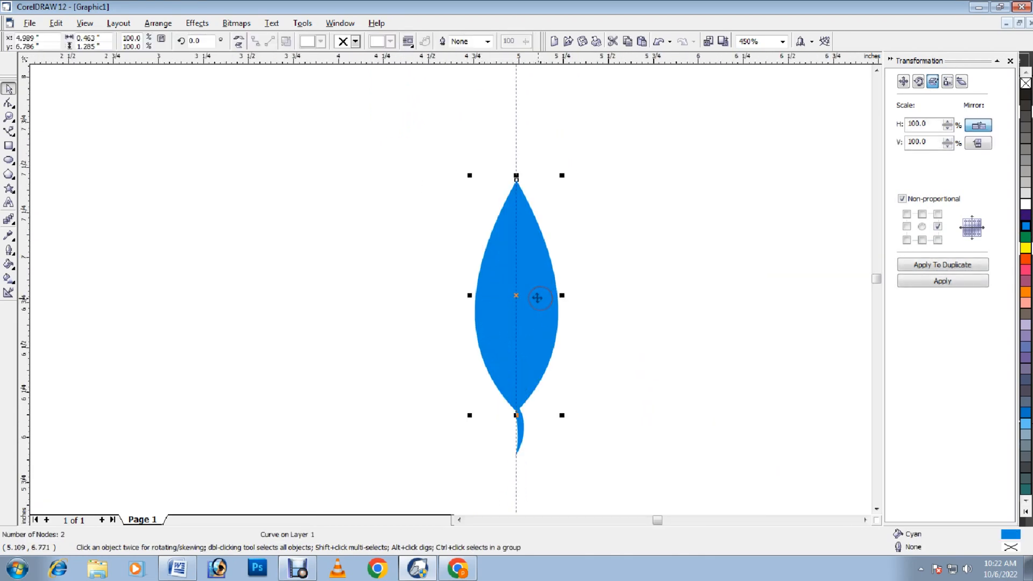
left_click_drag(534, 248, 753, 157)
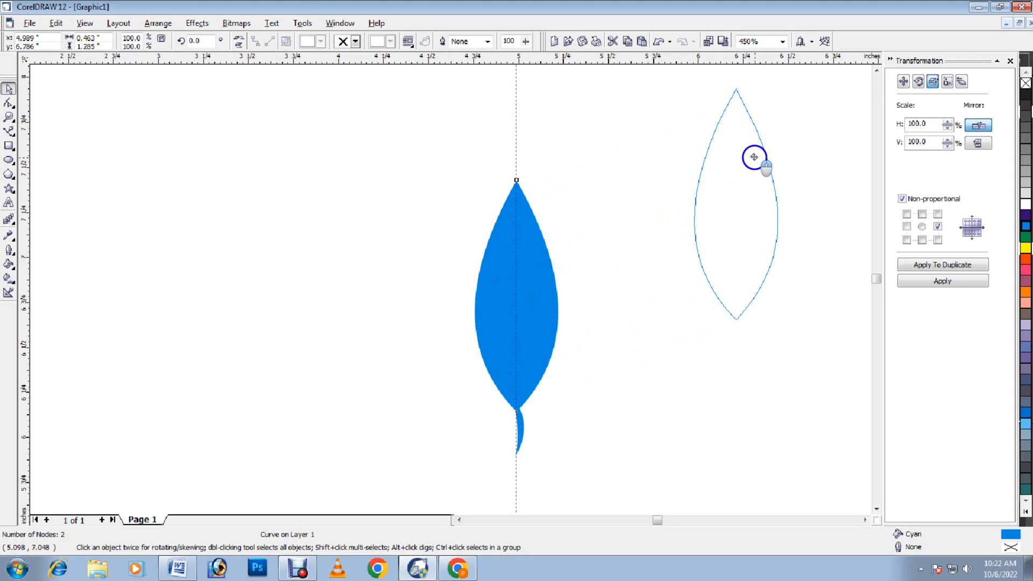
- Weld the original leaf body and its curved stem into one shape
left_click_drag(753, 158, 754, 159)
left_click_drag(410, 173, 603, 476)
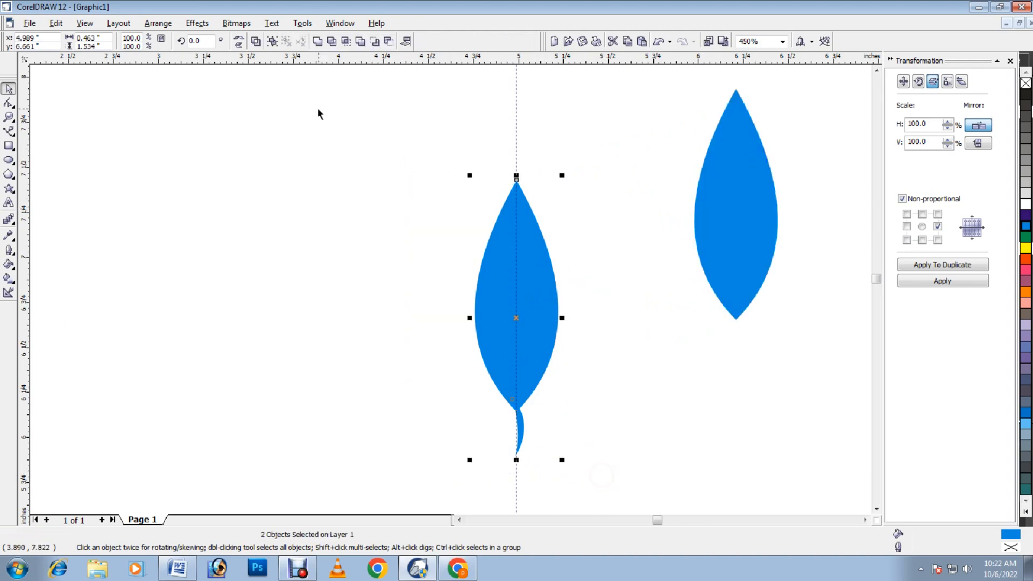
left_click(318, 42)
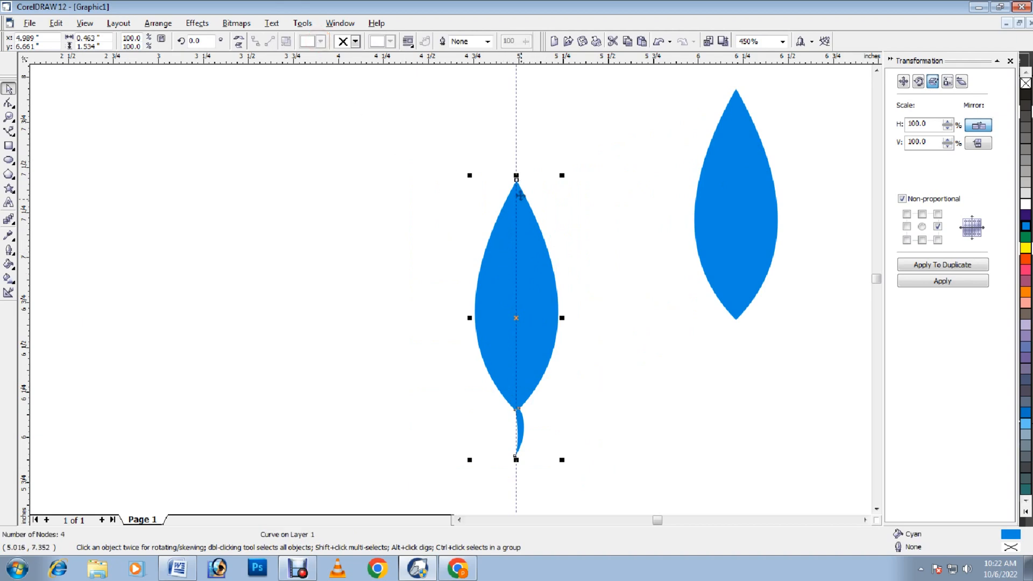
- Rotate the welded leaf about 28.6° counterclockwise around the stem's lower tip and create a horizontally mirrored duplicate across the vertical guideline
left_click(513, 317)
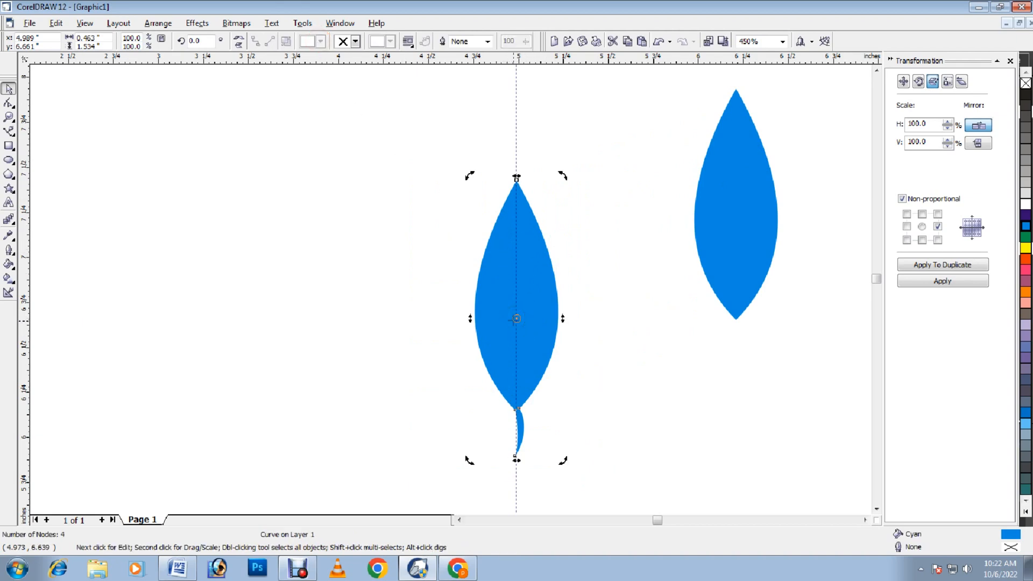
mouse_move(517, 318)
left_mouse_down()
mouse_move(534, 361)
mouse_move(525, 455)
mouse_move(515, 455)
left_mouse_up()
left_click_drag(469, 173, 340, 230)
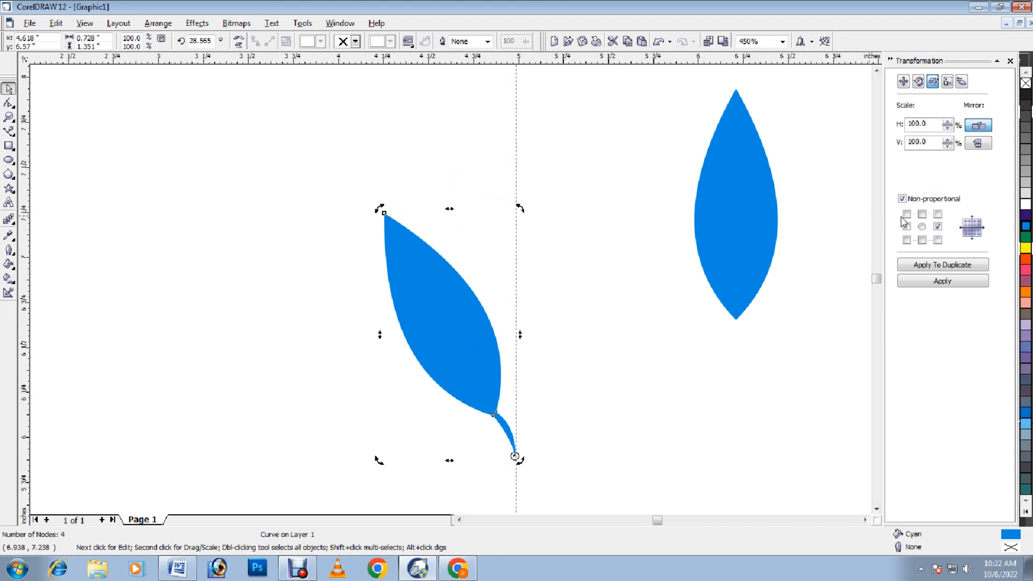
left_click(947, 264)
left_click_drag(325, 183, 638, 452)
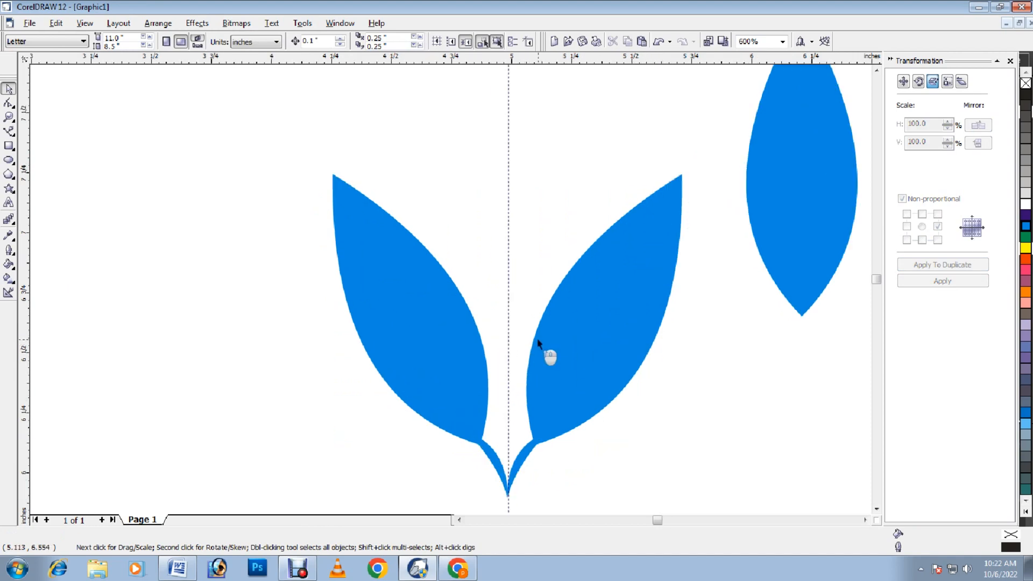
- Add a horizontal guideline across the page at about 3.5 in
scroll(537, 337, "down", 3)
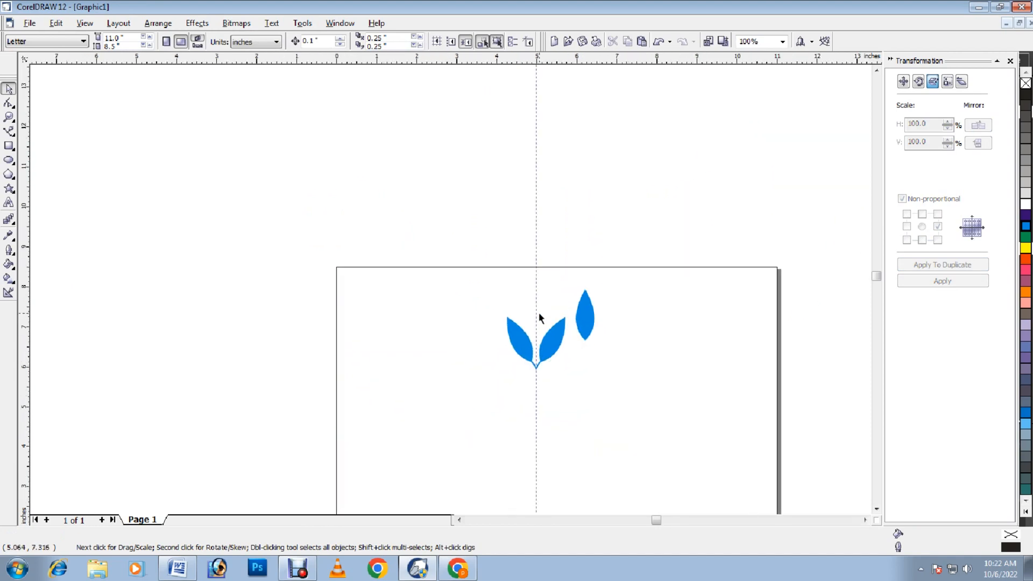
left_click_drag(877, 276, 878, 285)
left_click_drag(549, 59, 560, 328)
- Weld the two mirrored leaves into one pair and move it near the page's left edge, just above the horizontal guideline
left_click_drag(475, 161, 569, 238)
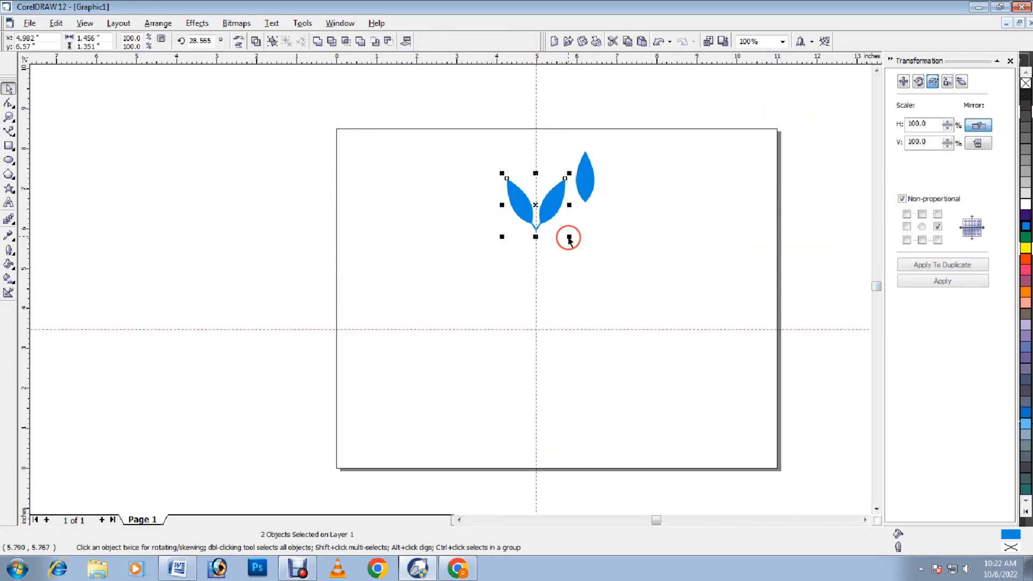
left_click(318, 41)
left_click_drag(550, 197, 394, 295)
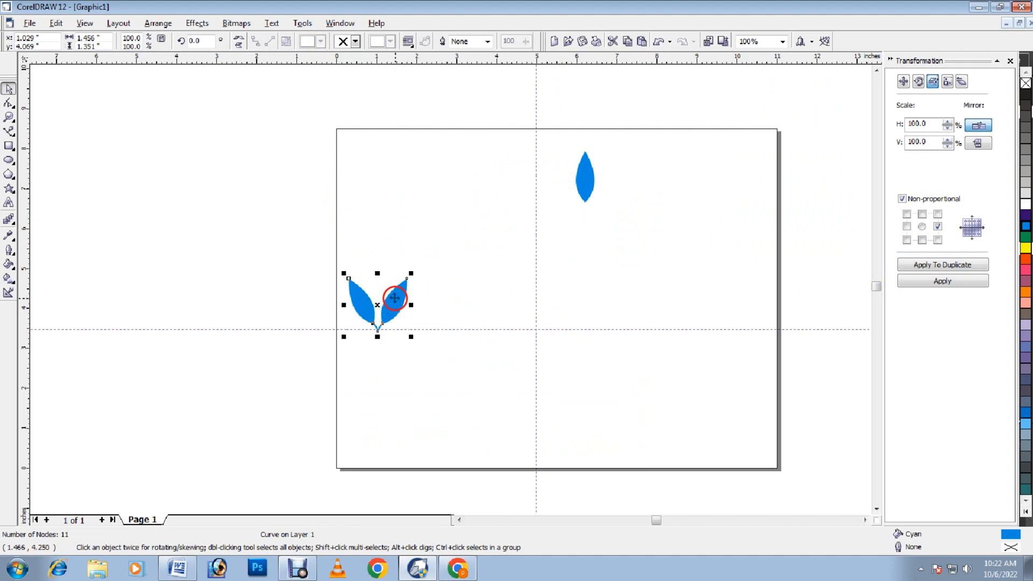
- Set the leaf pair's rotation to 270° and center it vertically on the horizontal guideline
double_click(203, 41)
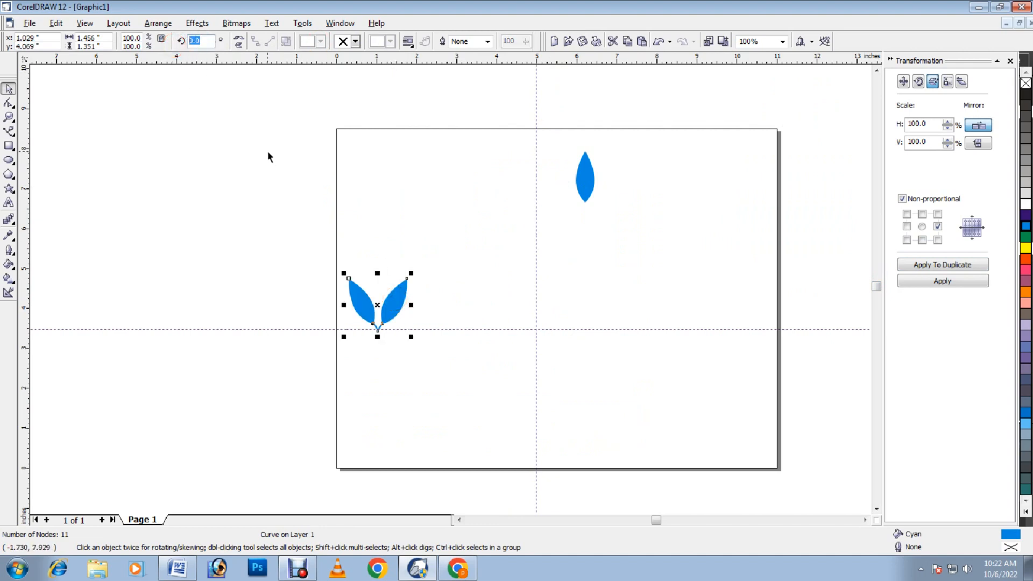
type("270")
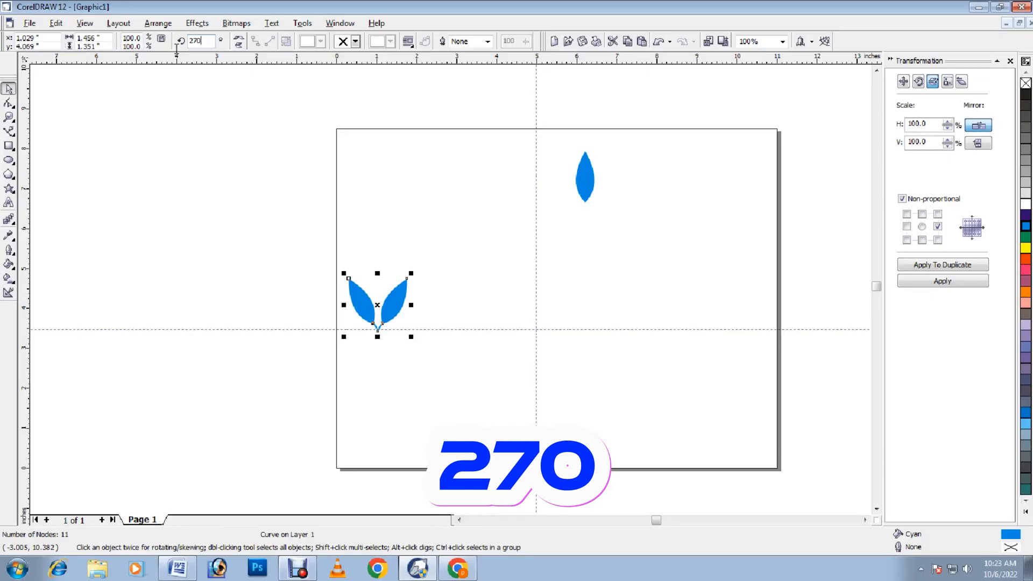
key("Return")
left_click_drag(376, 290, 376, 316)
left_click(492, 285)
- Place a copy of the leaf pair along the guideline near the page's right edge and shrink it about its center to roughly 55%
left_click(389, 309)
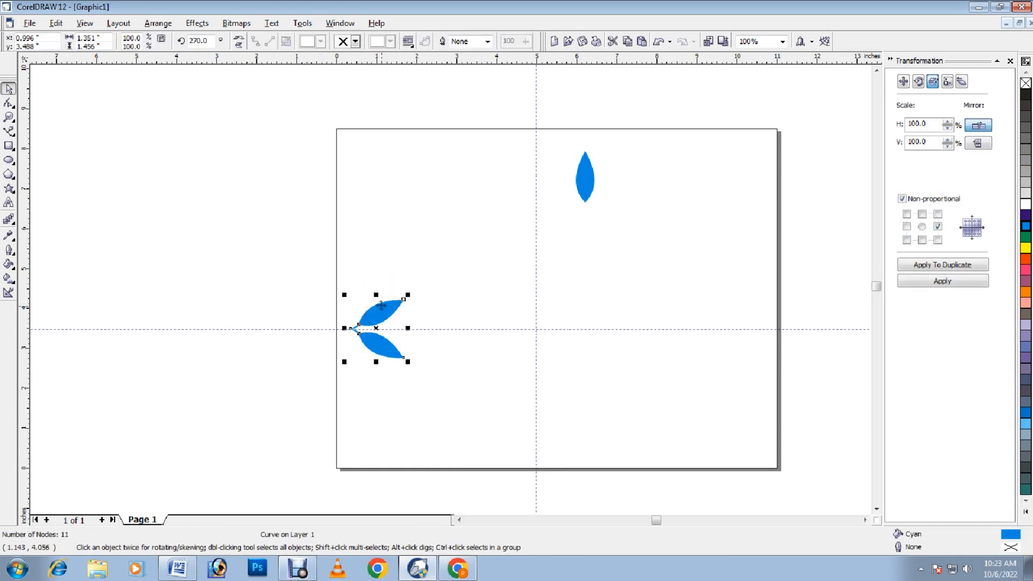
left_click_drag(382, 307, 715, 308)
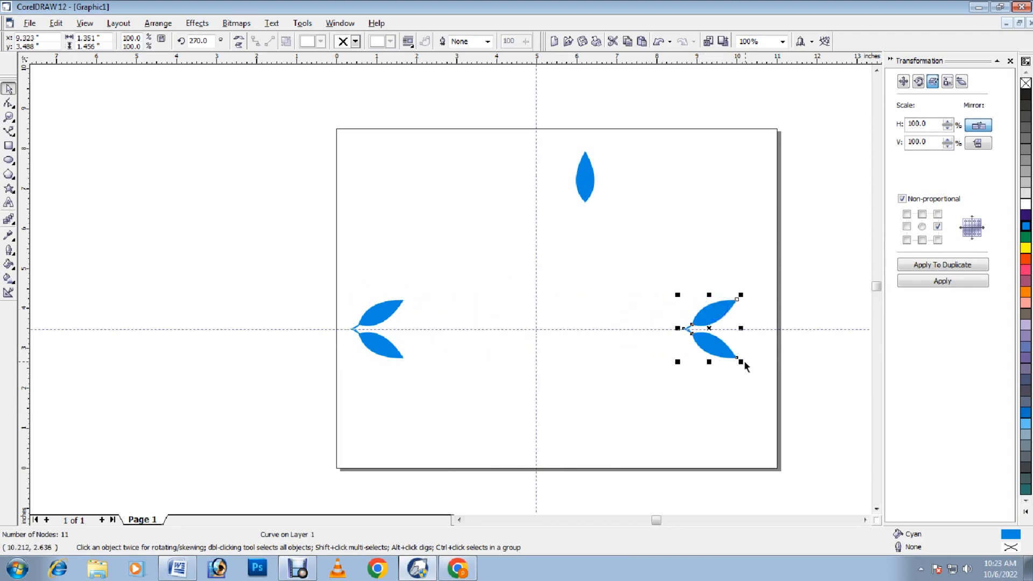
left_click_drag(742, 361, 729, 353)
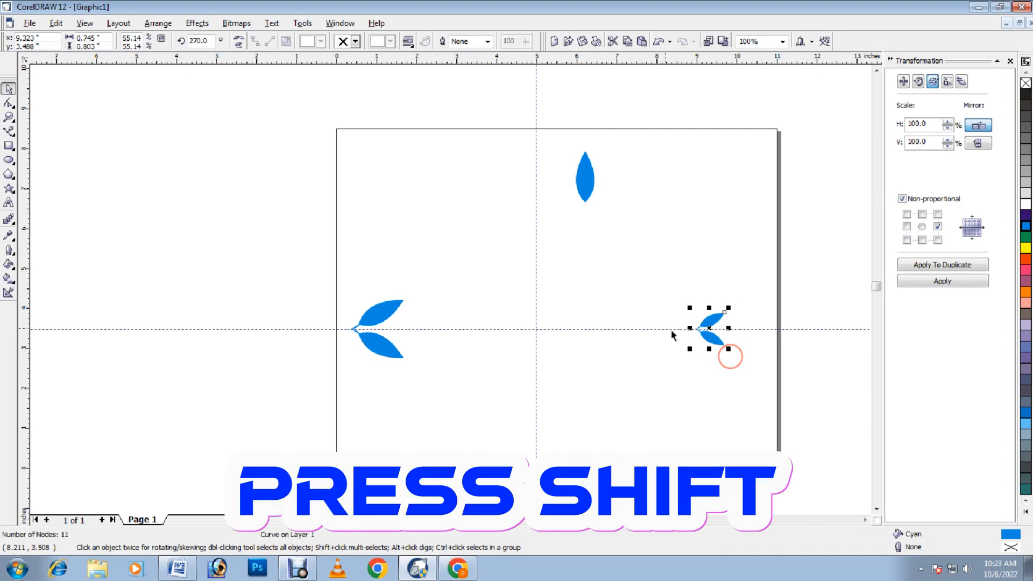
left_click(536, 279)
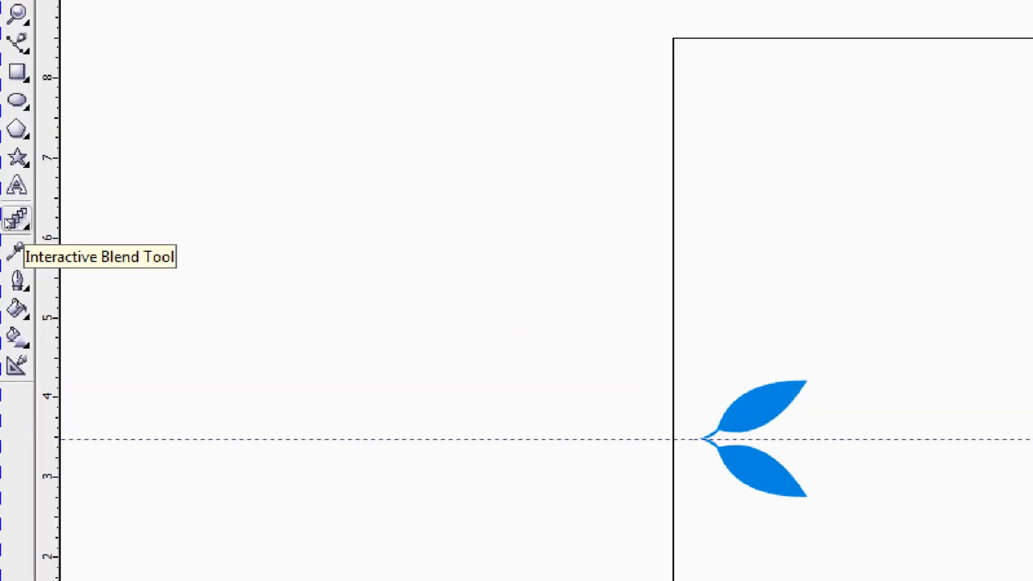
- Blend the large leaf pair into the small one with the Interactive Blend Tool
mouse_move(1, 202)
left_mouse_down()
mouse_move(76, 254)
mouse_move(40, 239)
left_mouse_up()
left_click(18, 221)
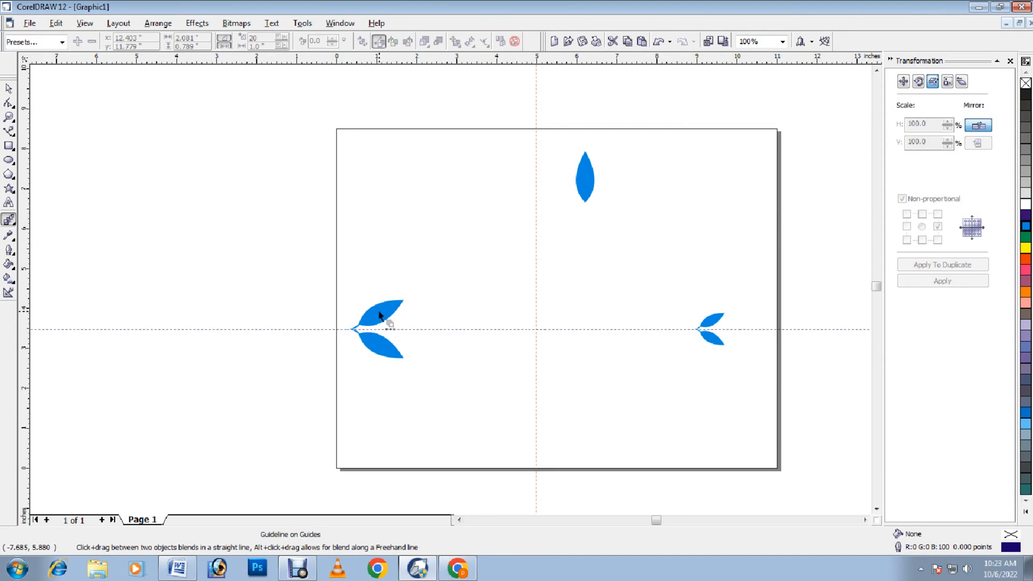
left_click(380, 314)
left_click_drag(380, 315, 706, 332)
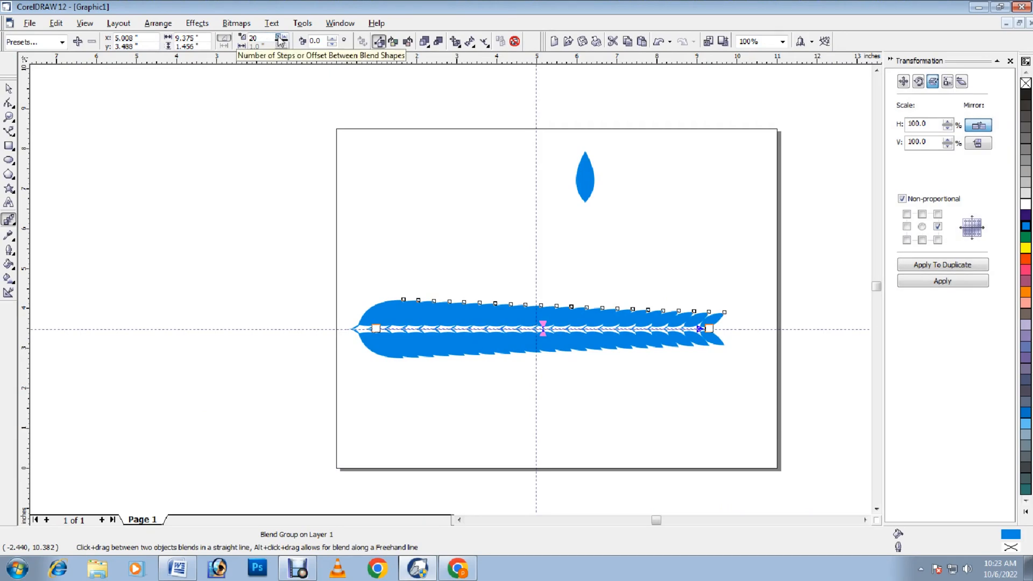
- Set the blend to 10 steps and shift its acceleration slightly toward the small leaf pair
left_click_drag(279, 40, 280, 41)
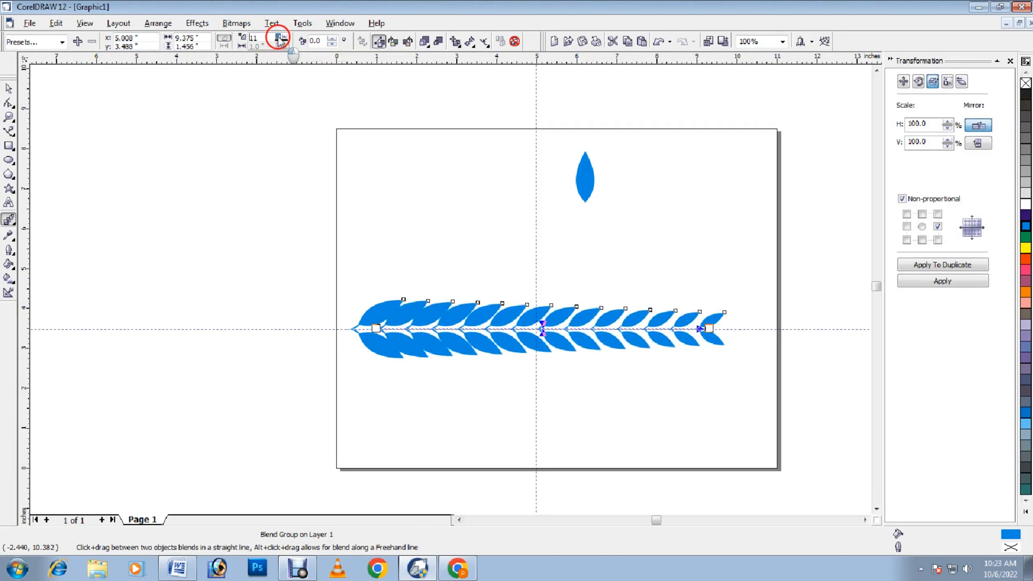
left_click(280, 41)
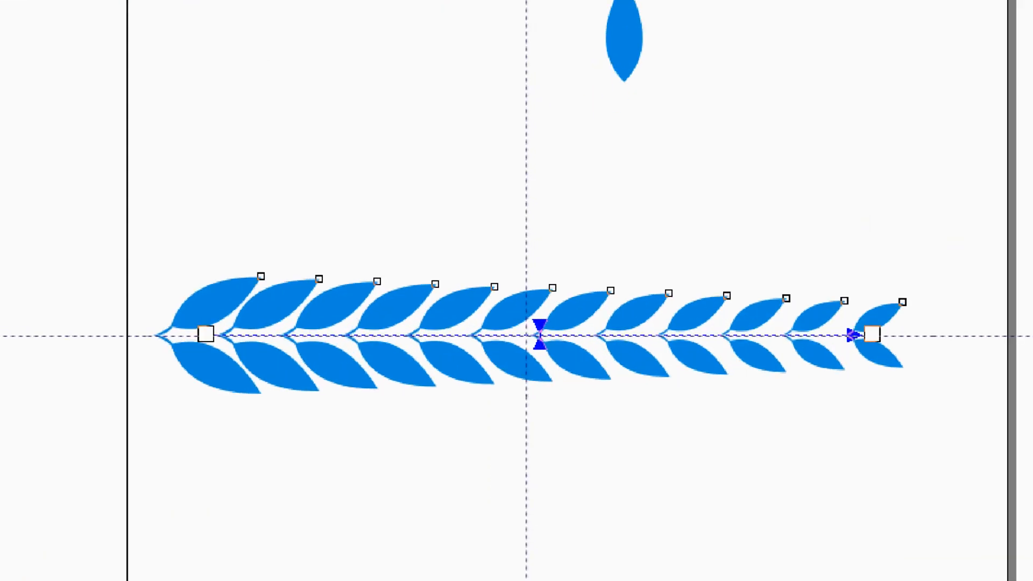
left_click(541, 336)
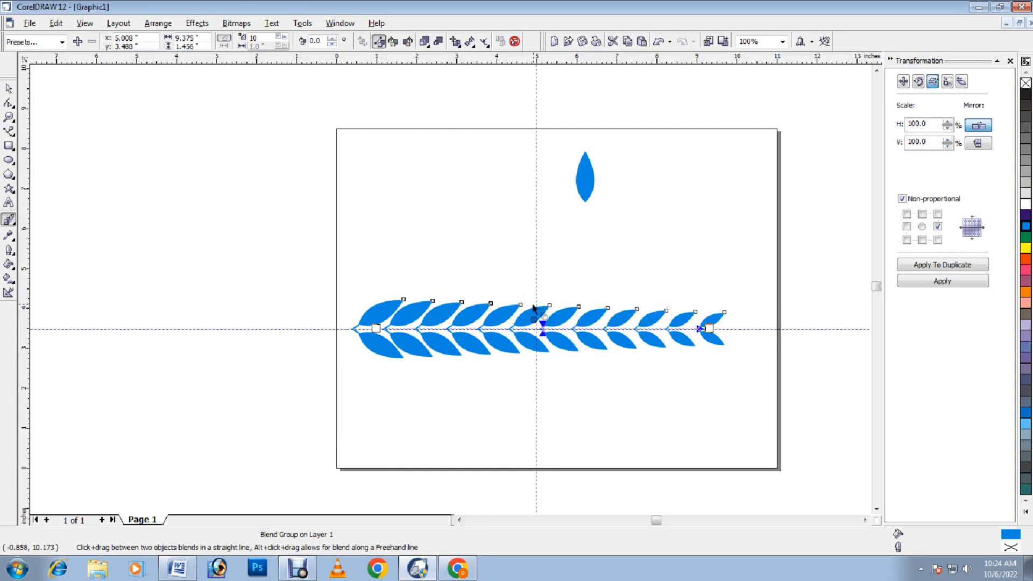
left_click_drag(543, 328, 554, 327)
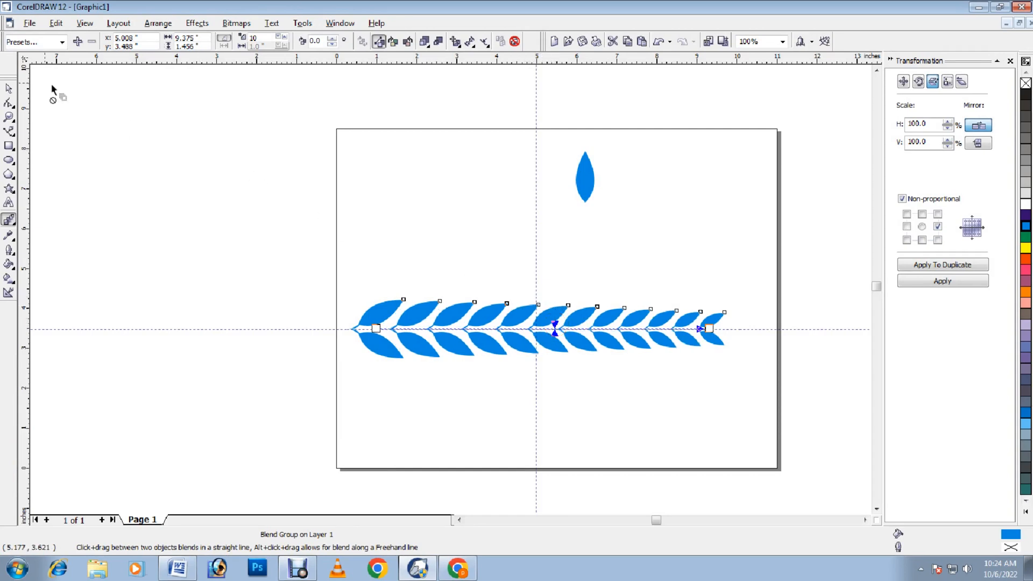
left_click(8, 88)
left_click(643, 263)
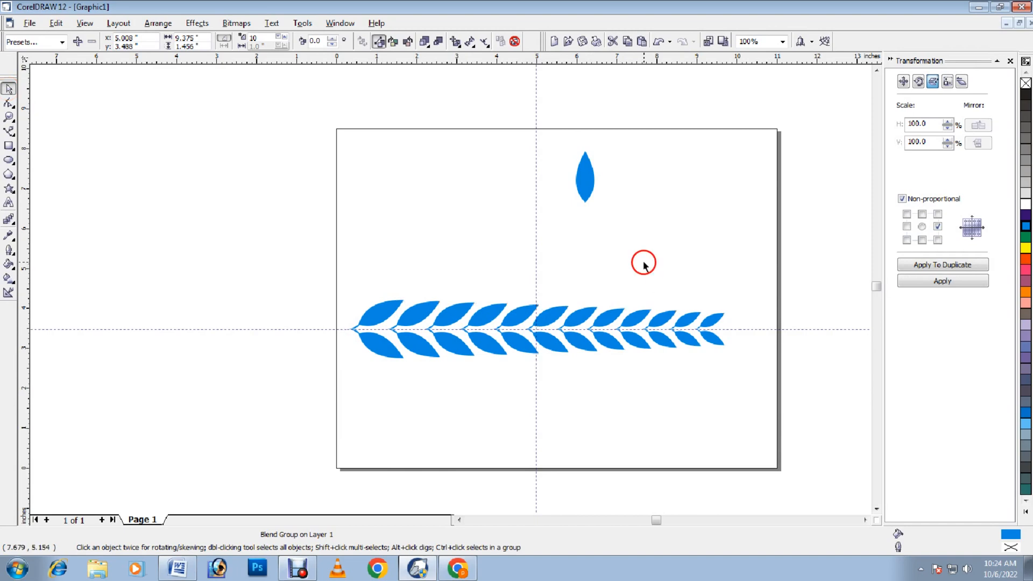
- Set the spare leaf's rotation to 270° so it lies horizontally
left_click(588, 186)
left_click(197, 39)
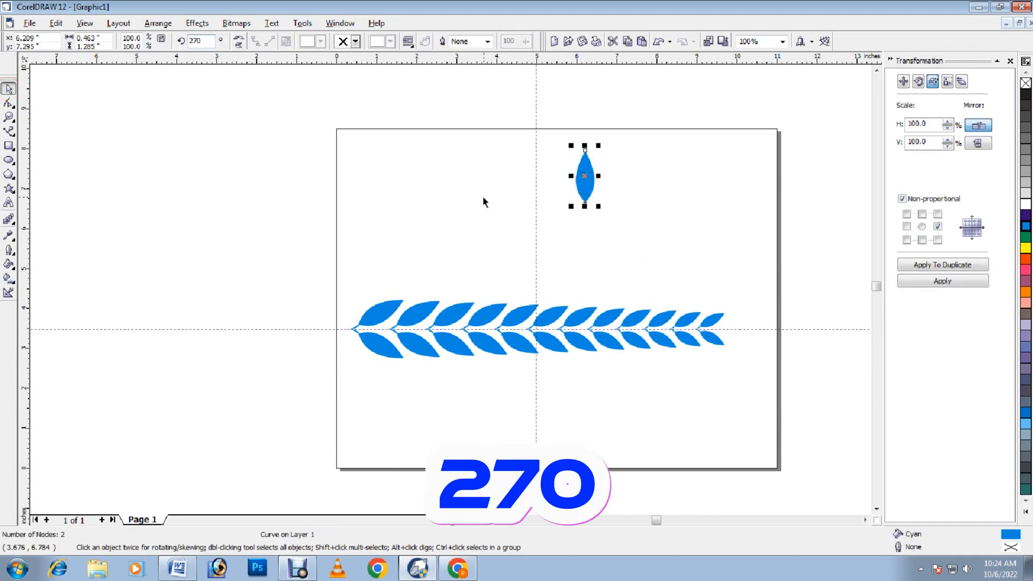
key("Return")
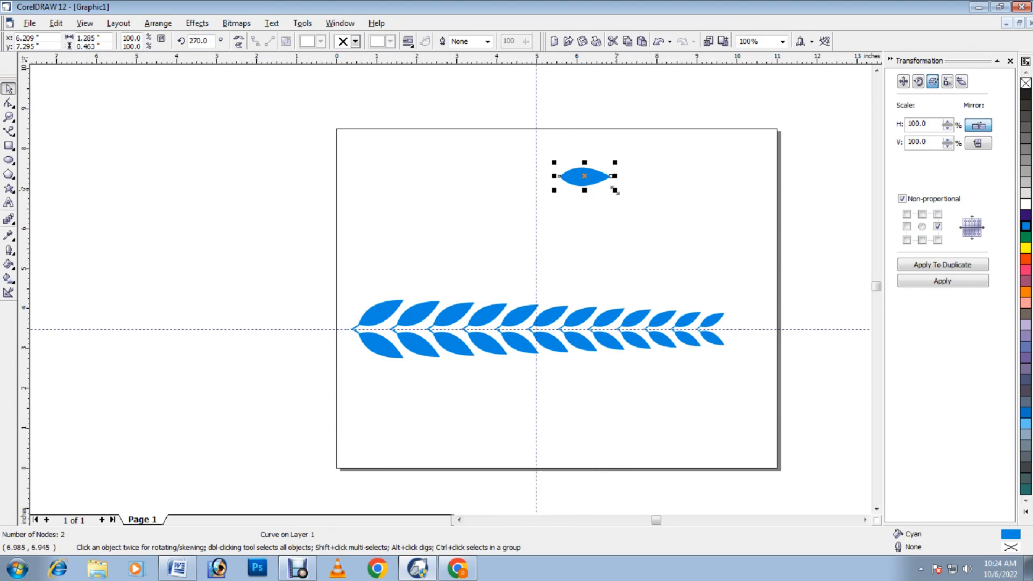
- Shrink the spare leaf and place it on the guideline at the narrow end of the blended leaves
left_click_drag(615, 191, 737, 328)
left_click(662, 212)
left_click(690, 230)
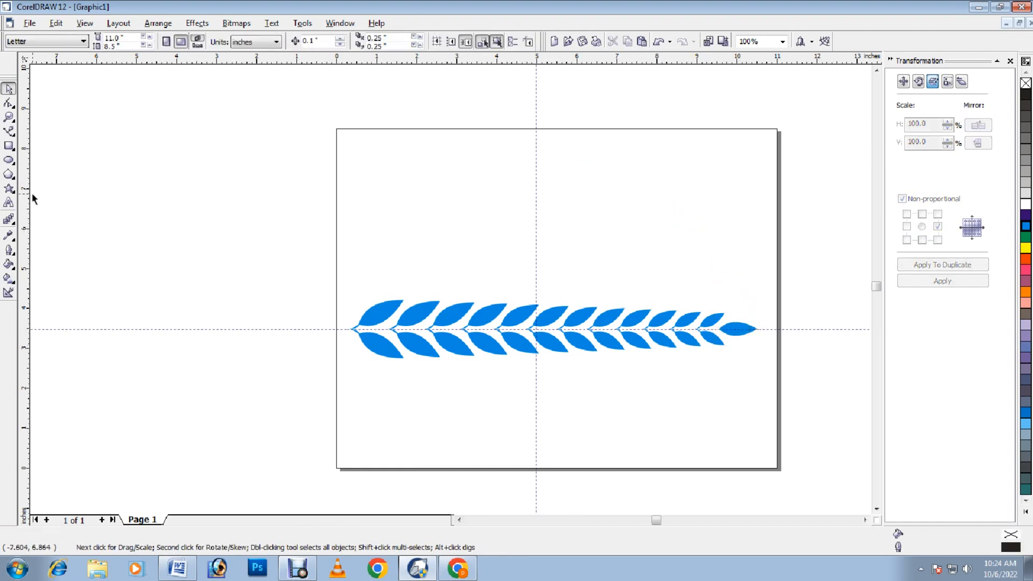
- Draw a tall three-sided polygon about 1.97 by 6.86 in beside the page and set its rotation to 270°
left_click(9, 174)
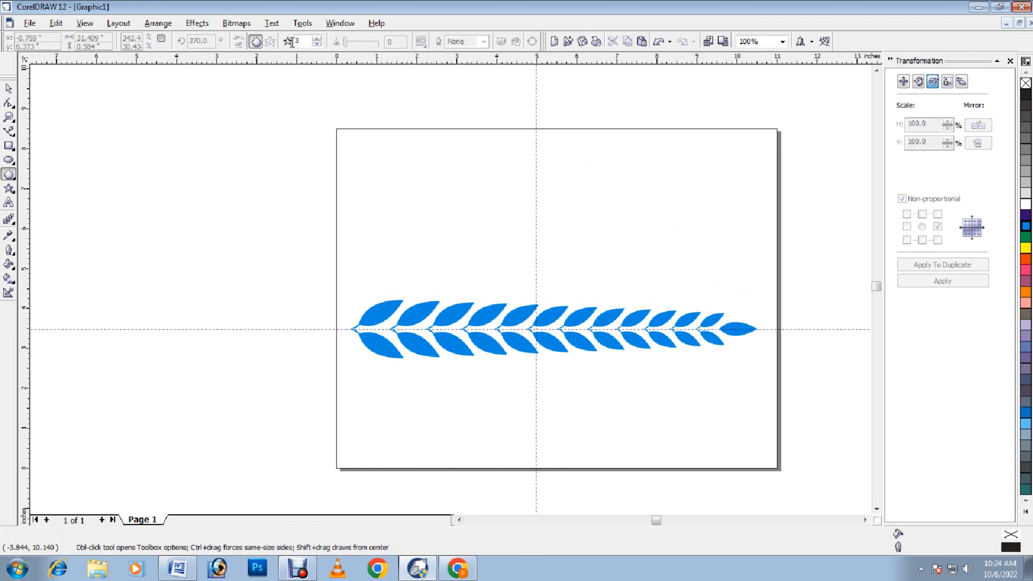
left_click_drag(166, 110, 256, 475)
left_click(197, 40)
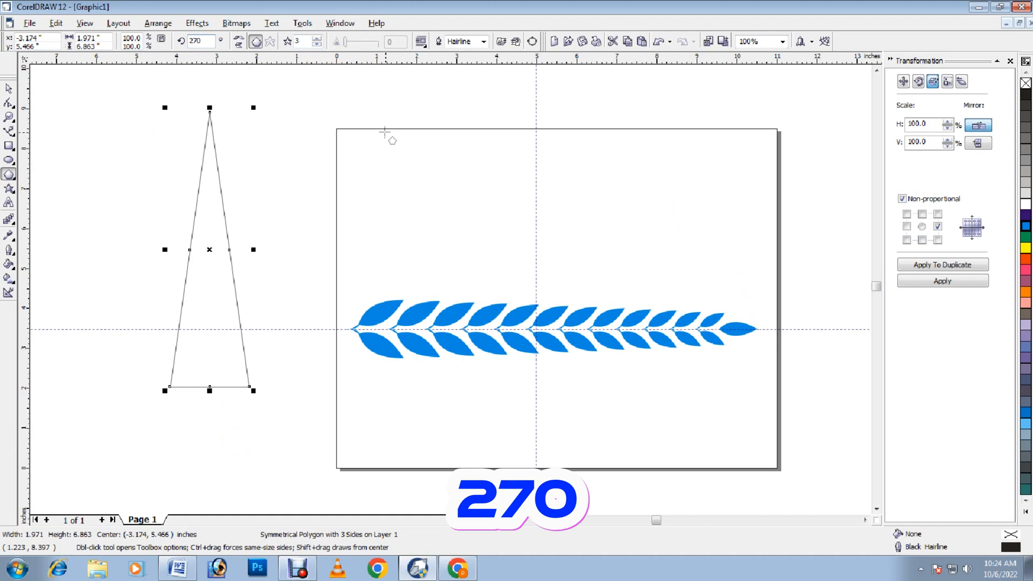
key("Return")
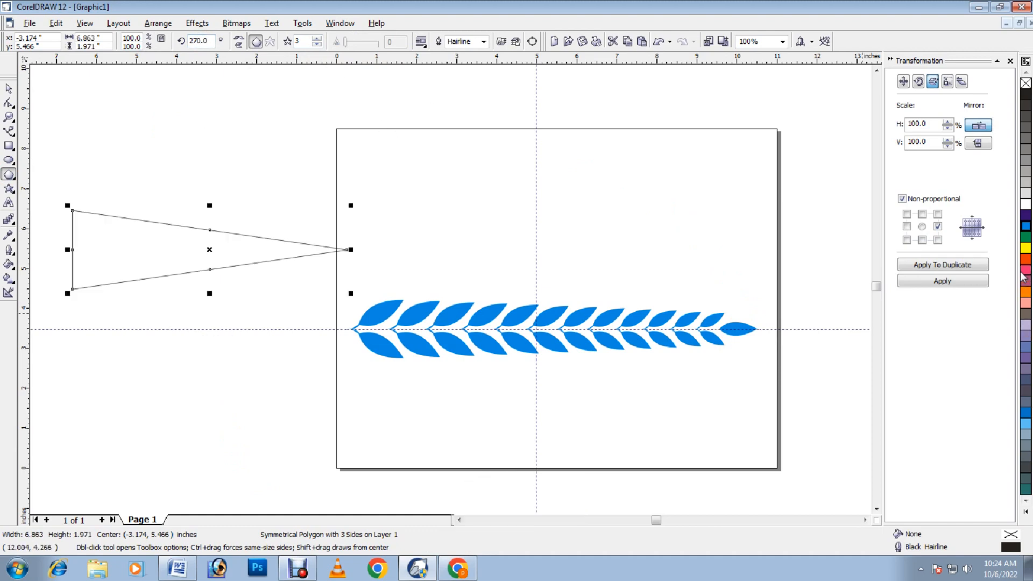
- Fill the triangle with cyan and set its outline width to None
left_click(1025, 227)
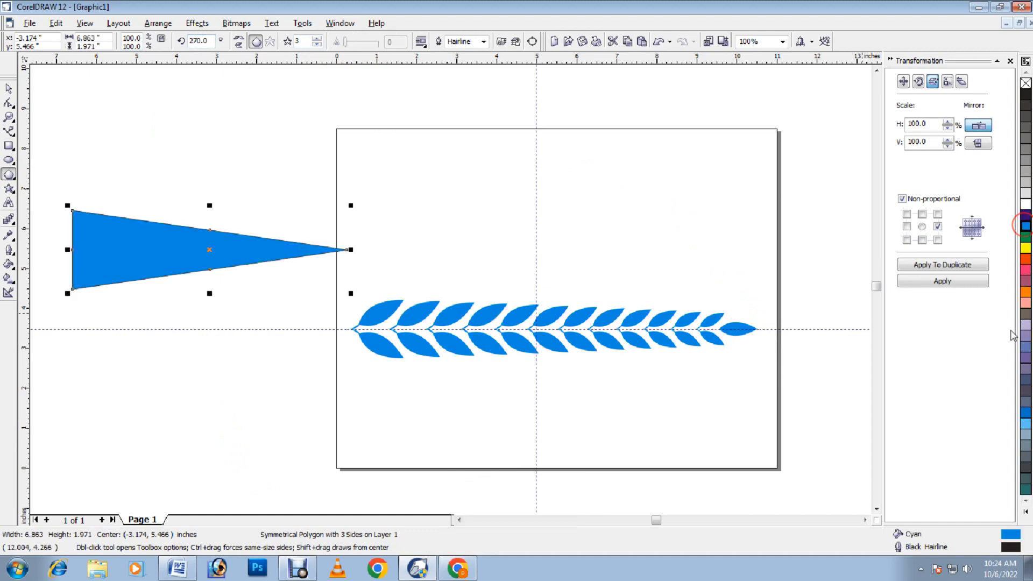
double_click(1009, 546)
left_click(442, 216)
left_click(410, 227)
left_click(496, 379)
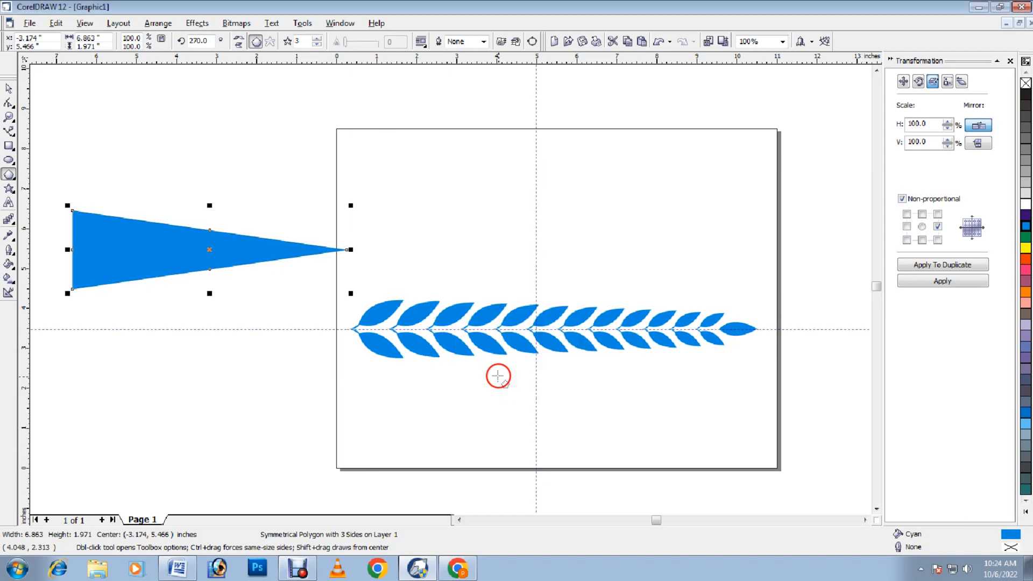
- Flatten the triangle to about 0.33 in high and lay it along the center line of the blended leaves
left_click(9, 88)
left_click_drag(139, 253, 461, 218)
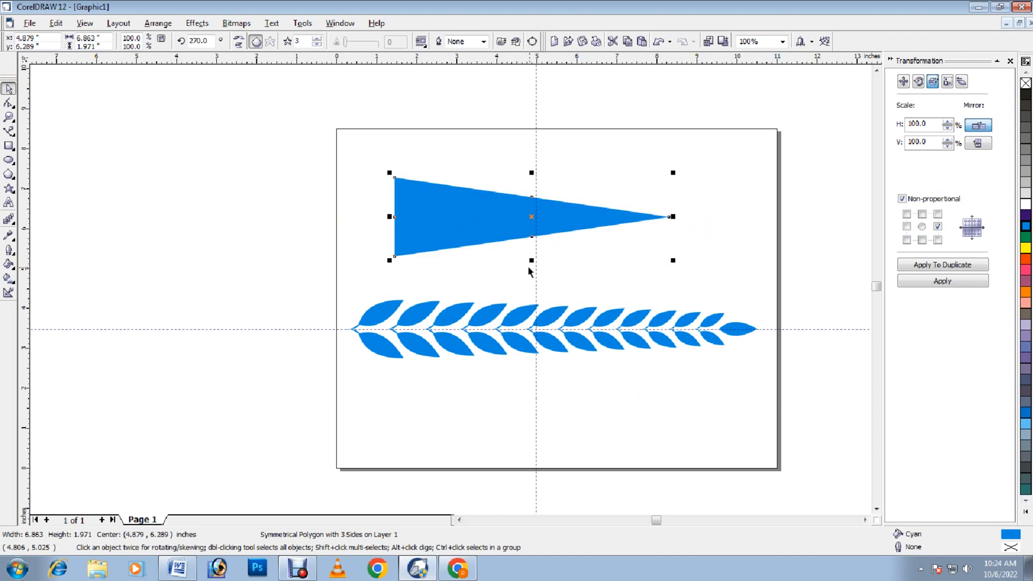
left_click_drag(531, 258, 535, 194)
left_click_drag(474, 189, 381, 331)
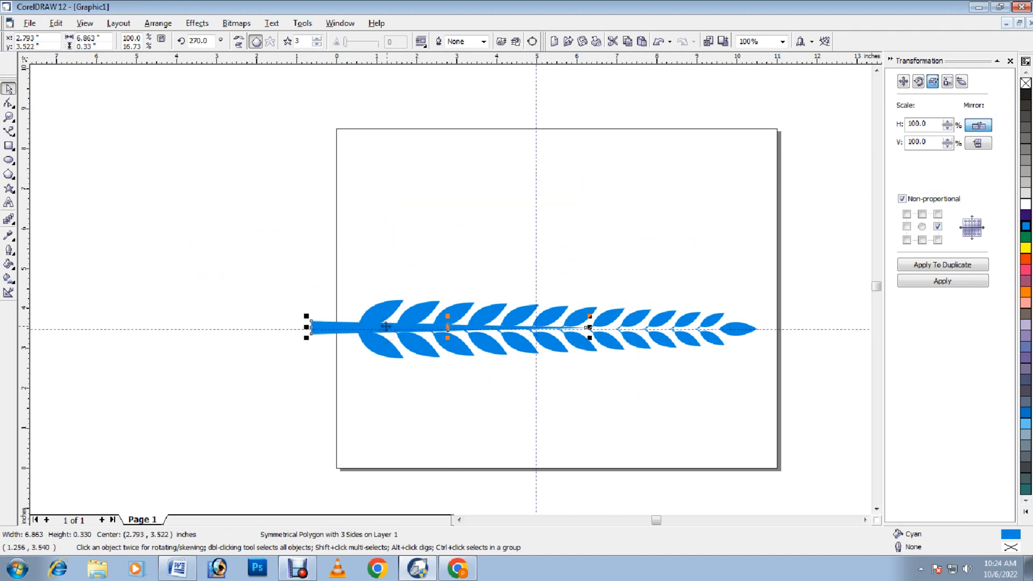
key("Down")
key("Up")
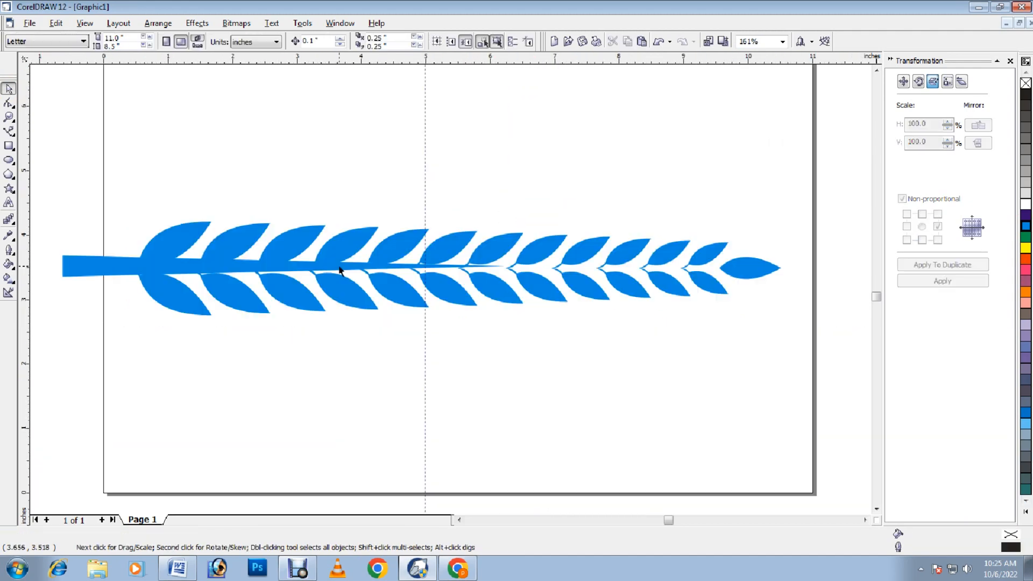
- Thin the central stem triangle to about 0.25 in and stretch it to about 11.17 in long, reaching the end leaf's tip
left_click(340, 266)
key("Down")
left_click_drag(268, 276, 286, 255)
left_click_drag(508, 267, 790, 260)
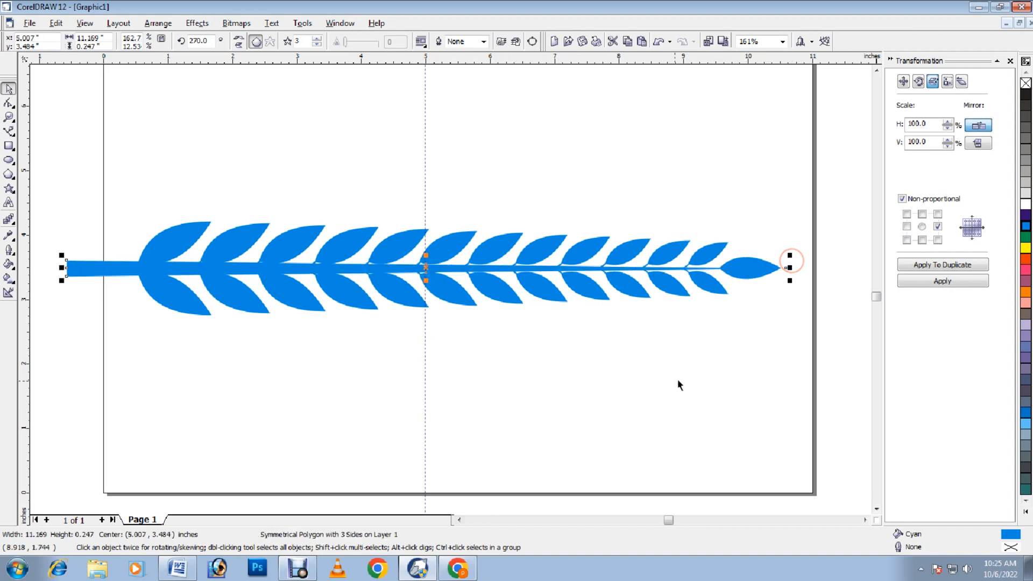
scroll(95, 275, "down", 1)
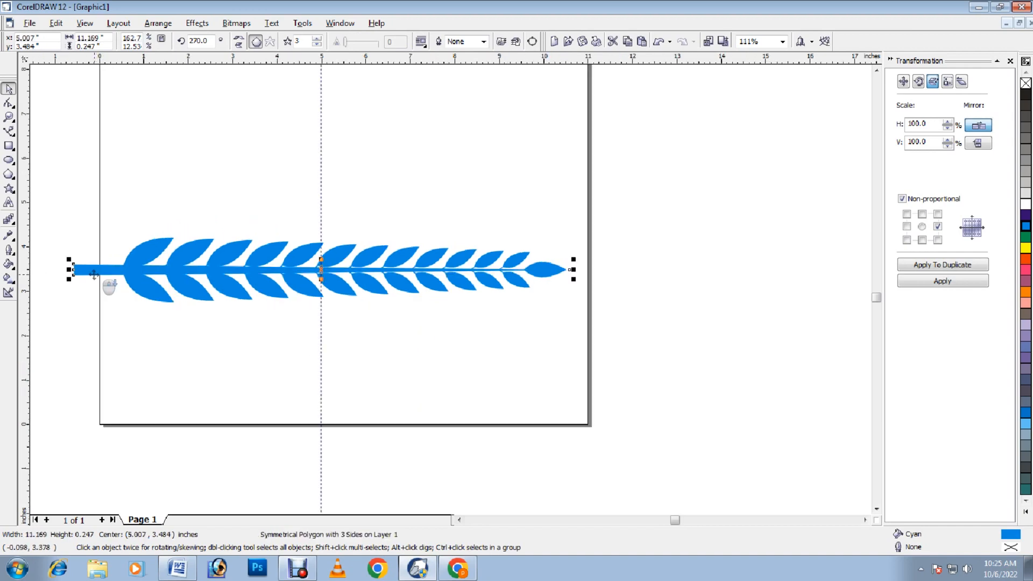
left_click(83, 312)
left_click(76, 269)
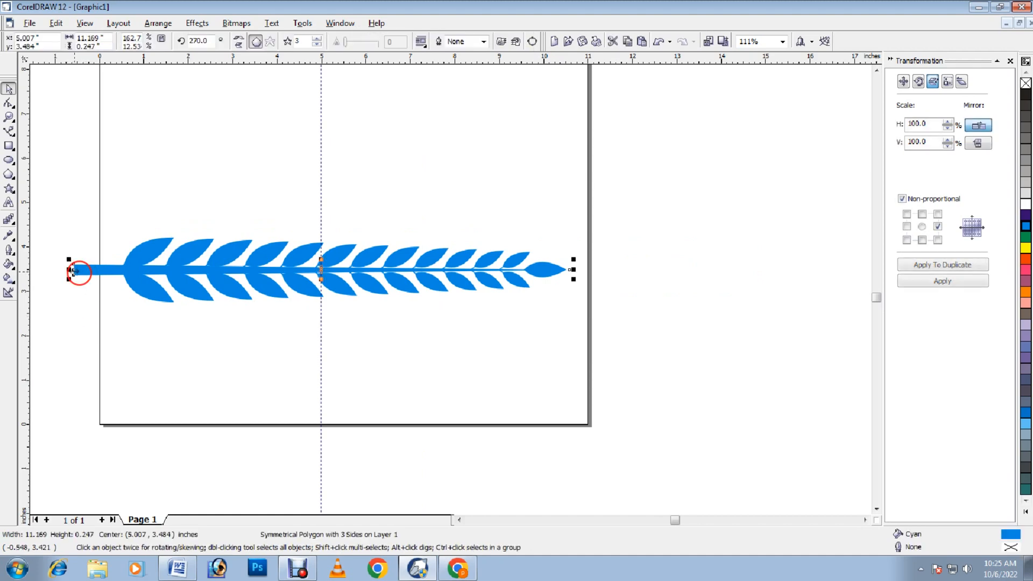
- Extend the blunt end of the central stem outward so the stem is about 11.49 in long
left_click(63, 267)
left_click(78, 268)
left_click_drag(69, 269, 55, 269)
left_click(101, 312)
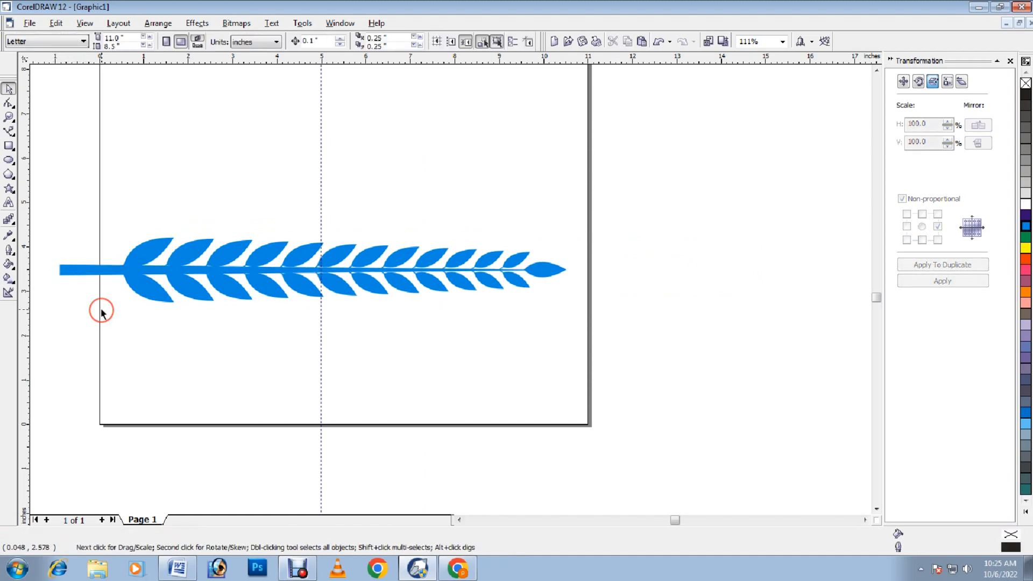
- Group all five objects of the leaf branch together
left_click_drag(39, 195, 638, 354)
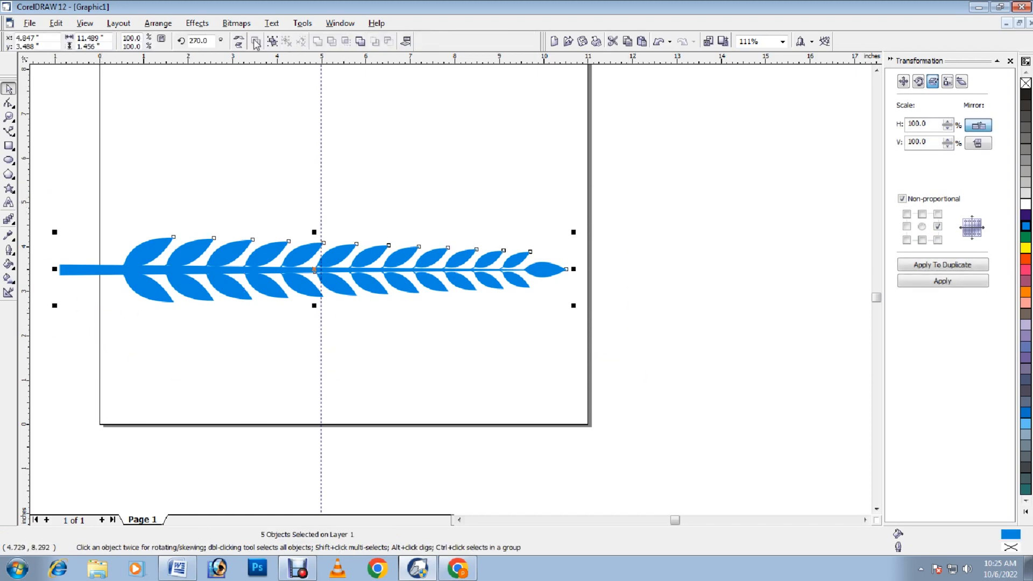
right_click(269, 249)
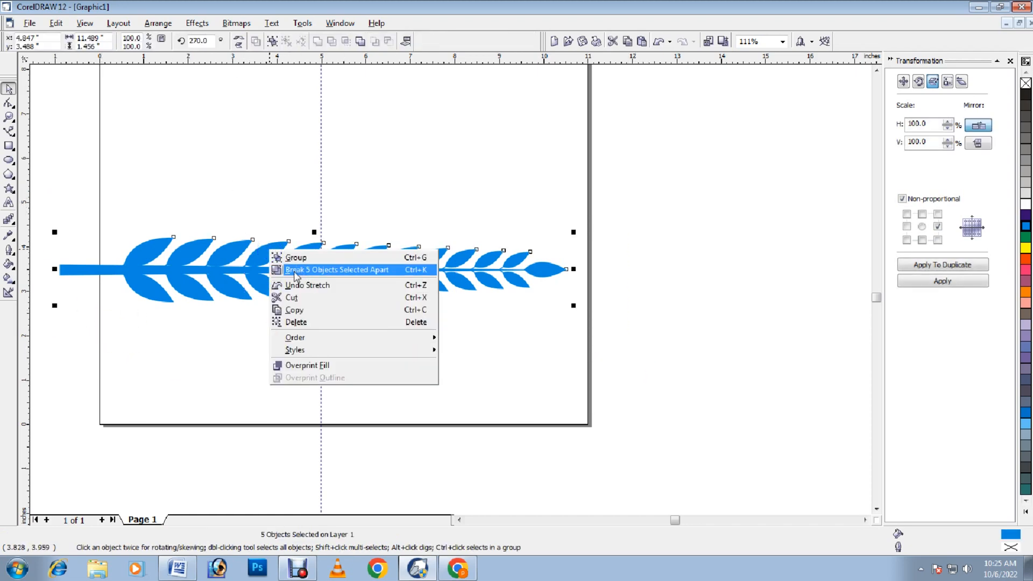
left_click(291, 257)
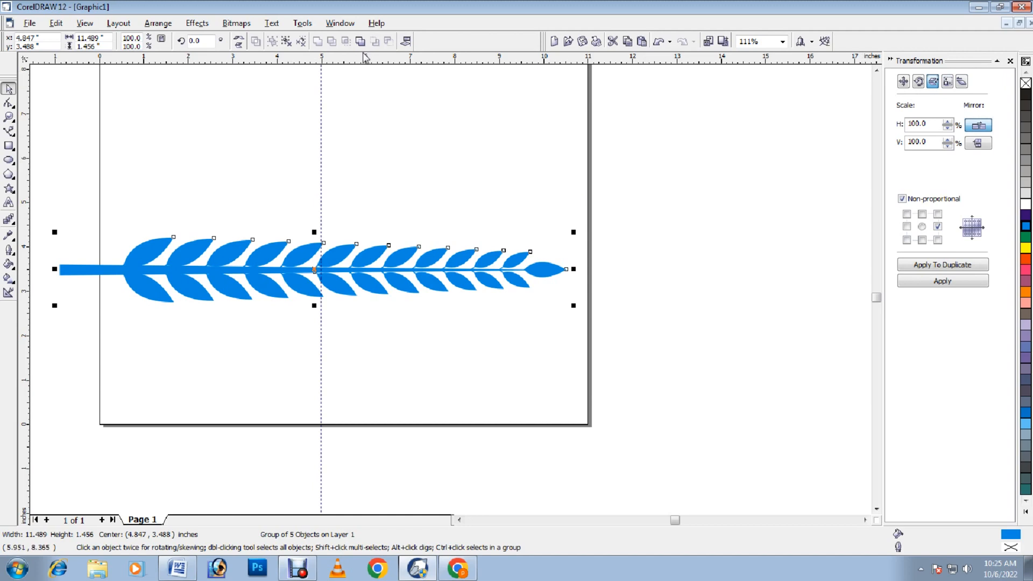
- Save the grouped branch as a new Artistic Media stroke of type Brushes with the file name DDDDD
left_click(1010, 61)
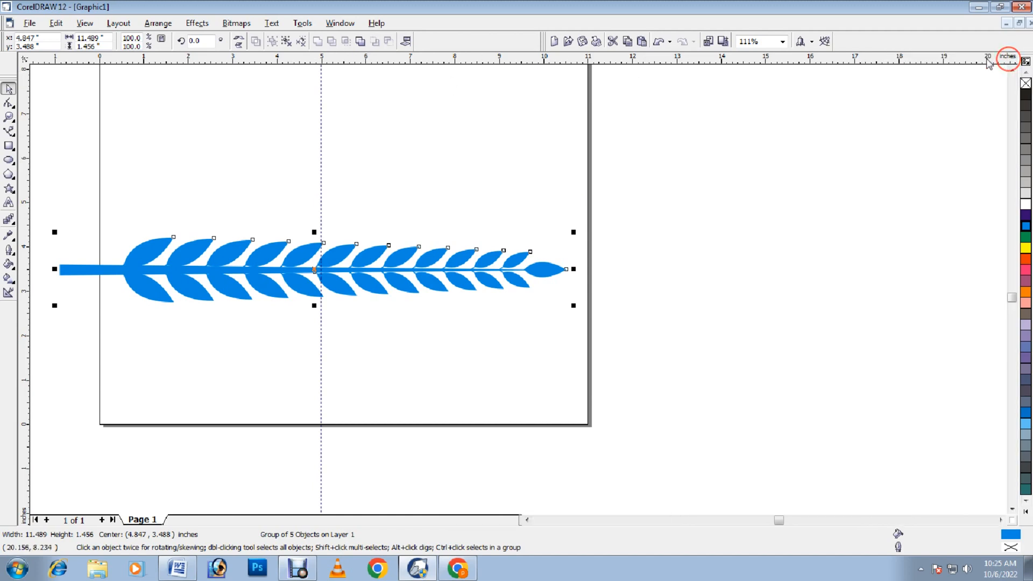
left_click(197, 24)
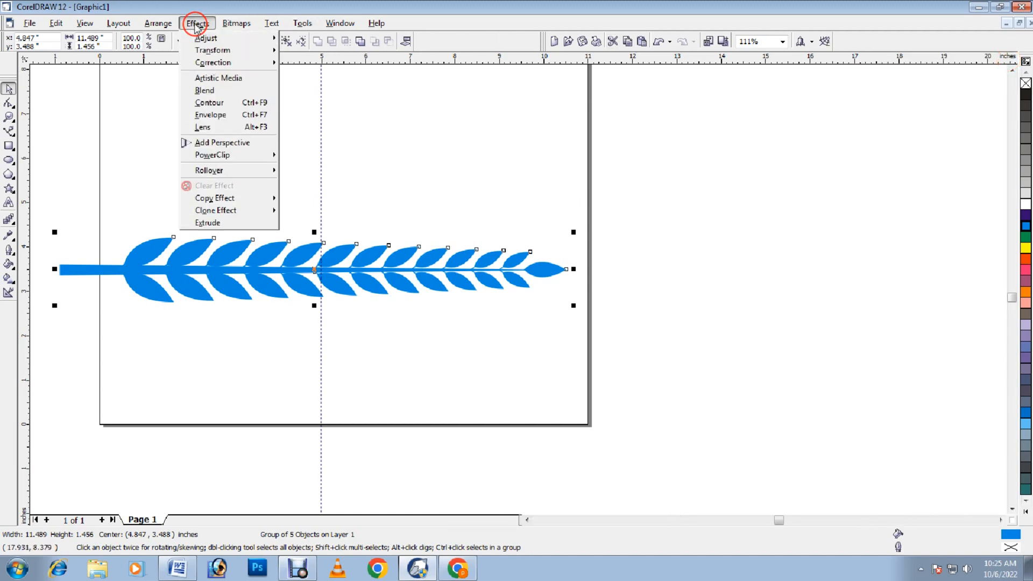
left_click(207, 79)
scroll(968, 236, "down", 1)
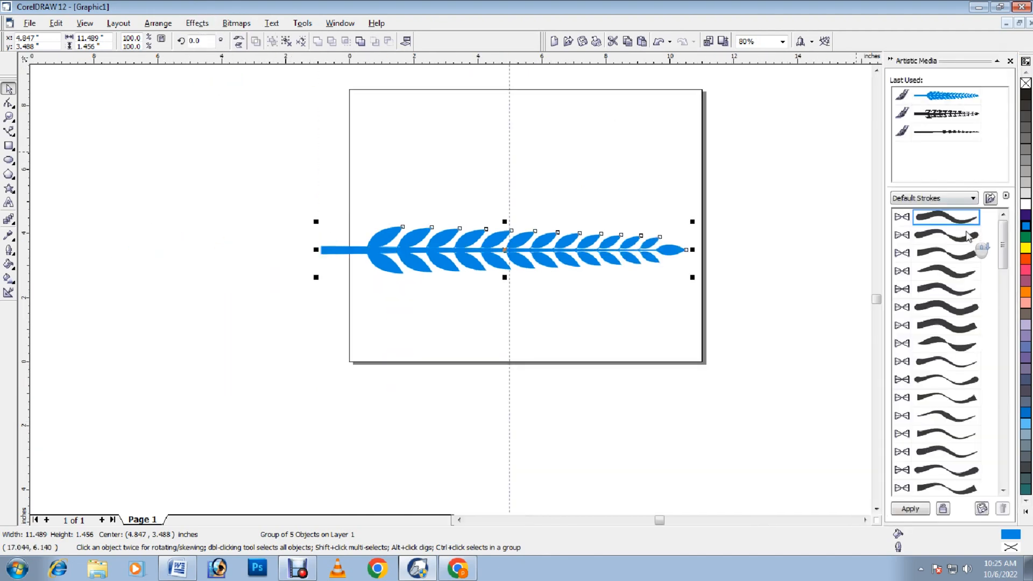
scroll(988, 509, "up", 2)
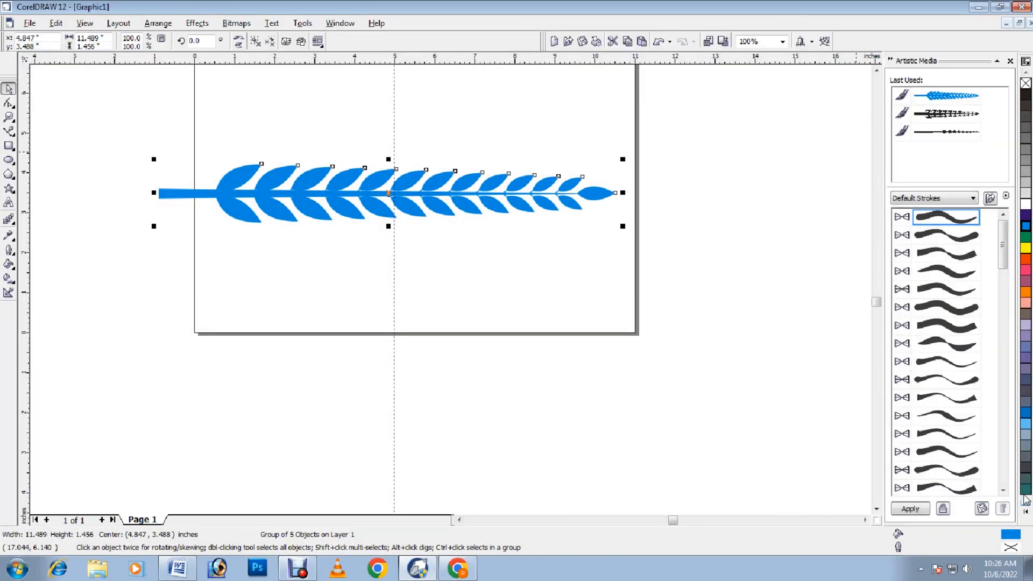
left_click(982, 509)
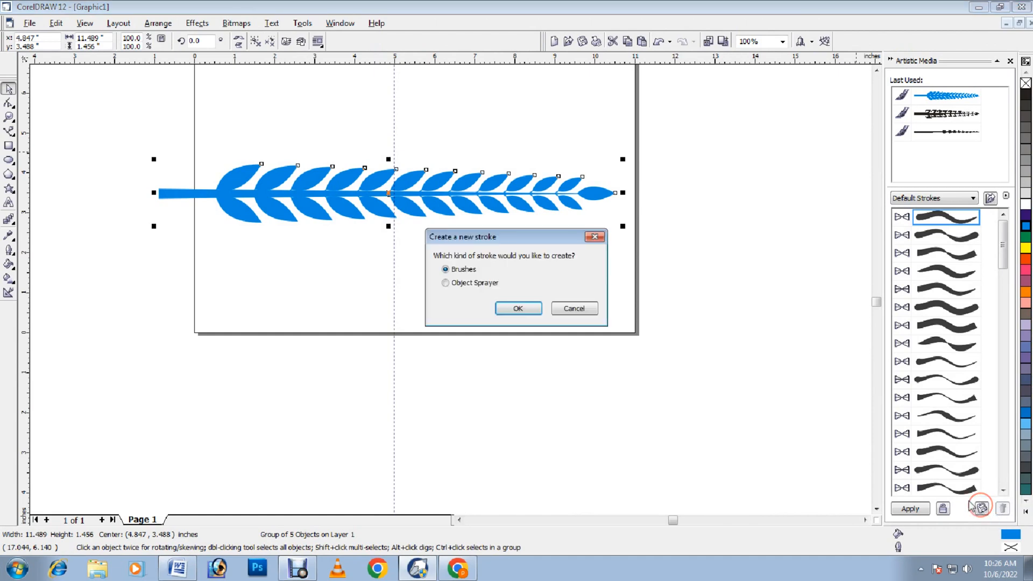
left_click(514, 311)
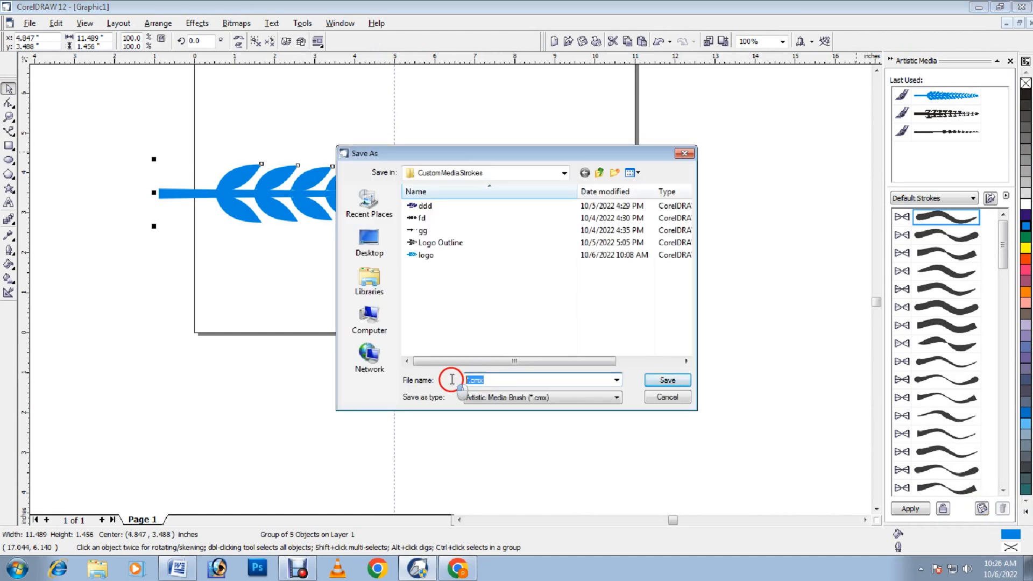
type("D")
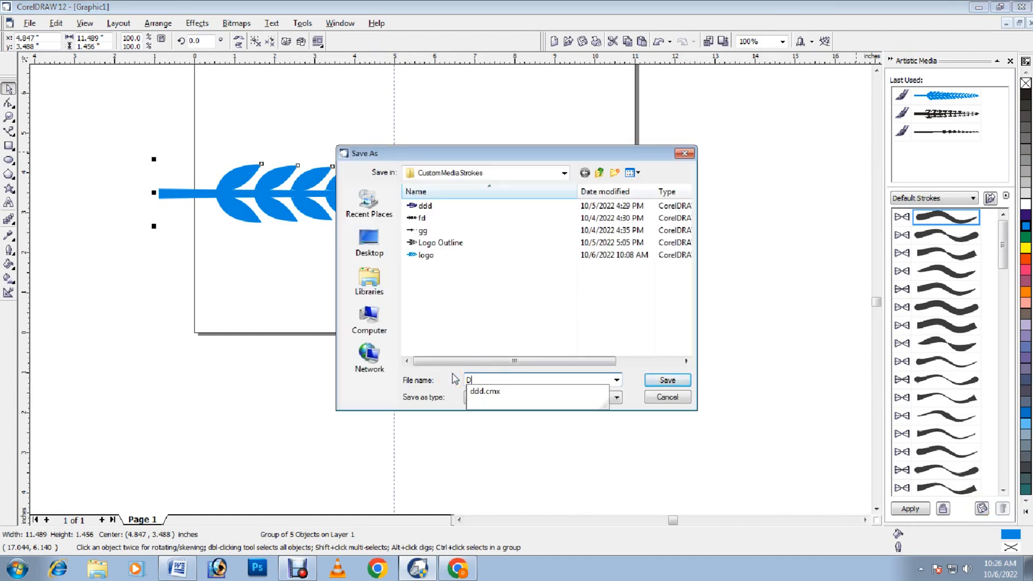
type("DDD")
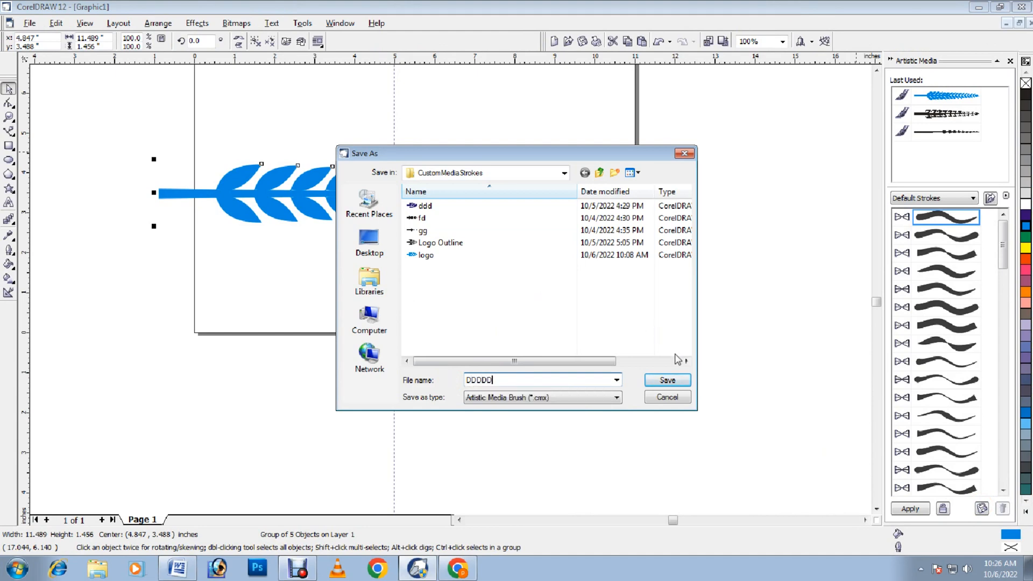
left_click(666, 380)
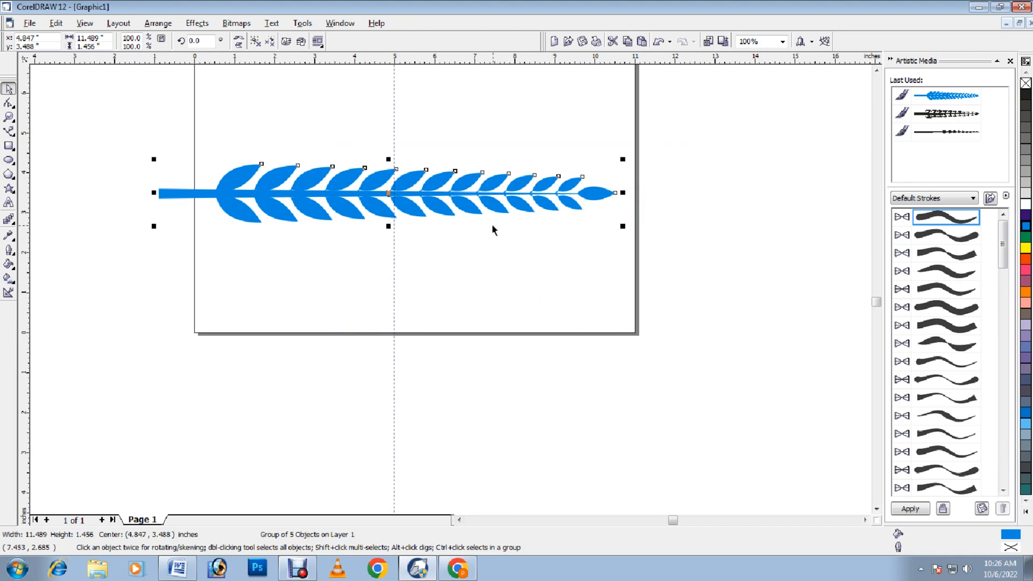
- Delete the original branch from the page and draw an elliptical arc about 3.61 by 3.14 in beside the vertical guideline
key("Delete")
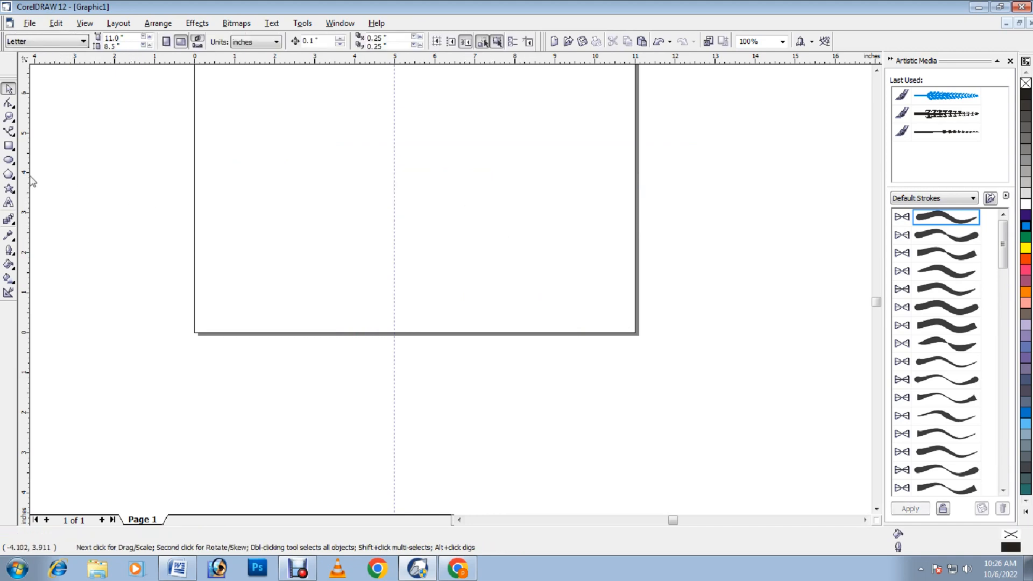
scroll(411, 240, "up", 1)
left_click(9, 160)
left_click_drag(168, 169, 383, 357)
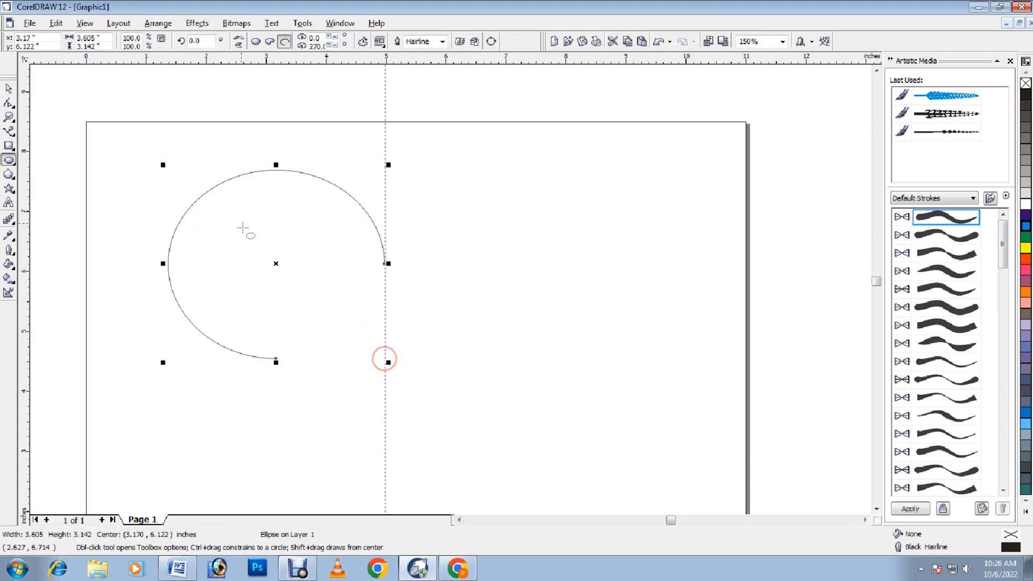
- Set the arc's starting angle to 90° and move the half arc so its open ends meet the vertical guideline
left_click(314, 36)
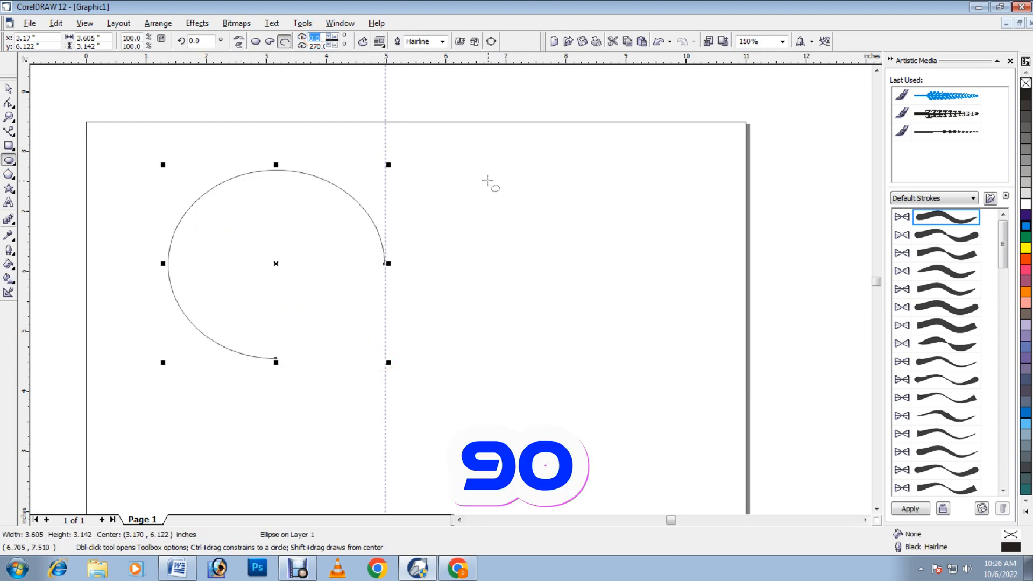
type("90")
key("Return")
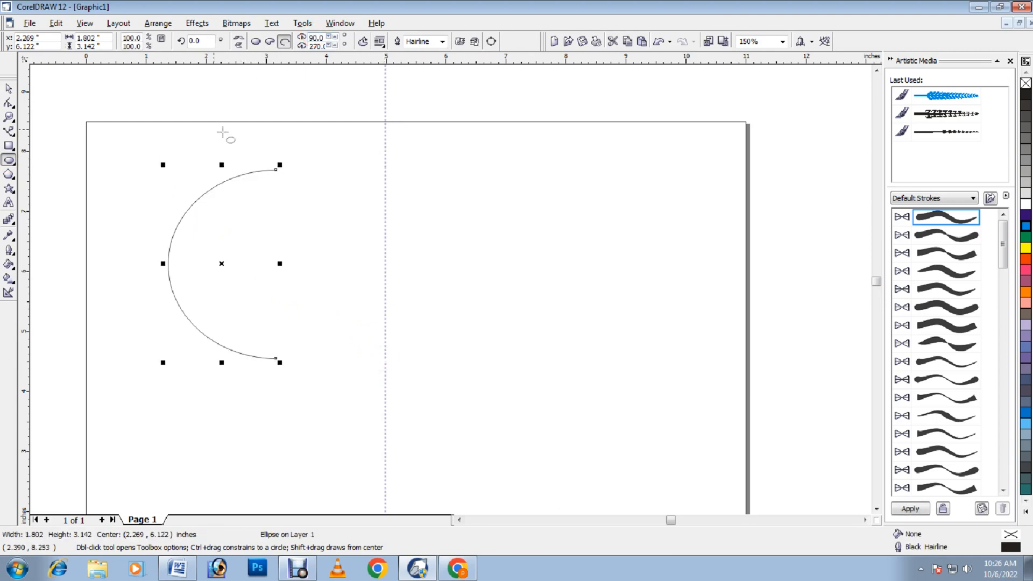
left_click(8, 88)
left_click_drag(184, 221, 293, 222)
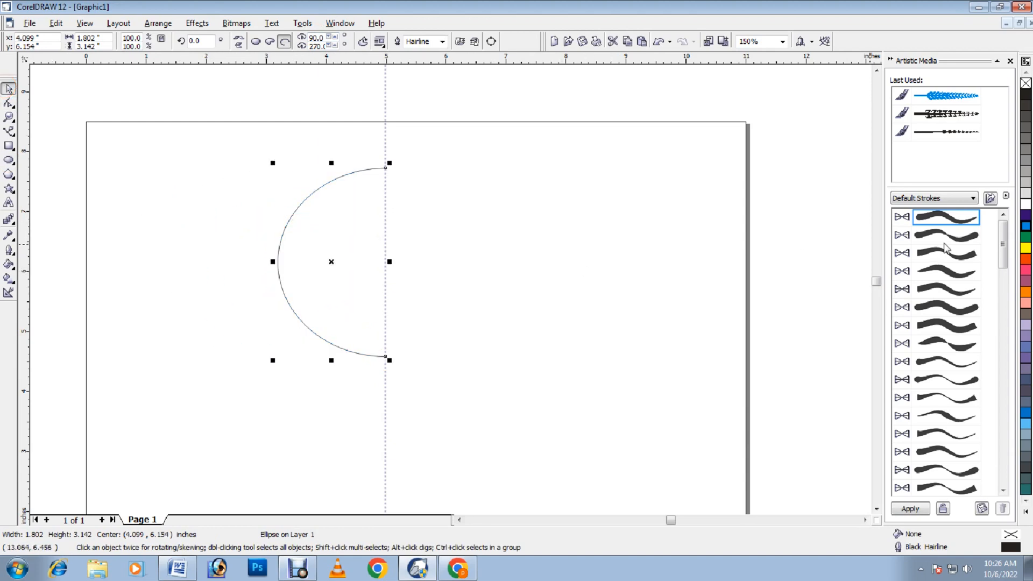
- Apply the saved cyan leaf-branch brush stroke to the half arc
left_click_drag(999, 249, 1018, 378)
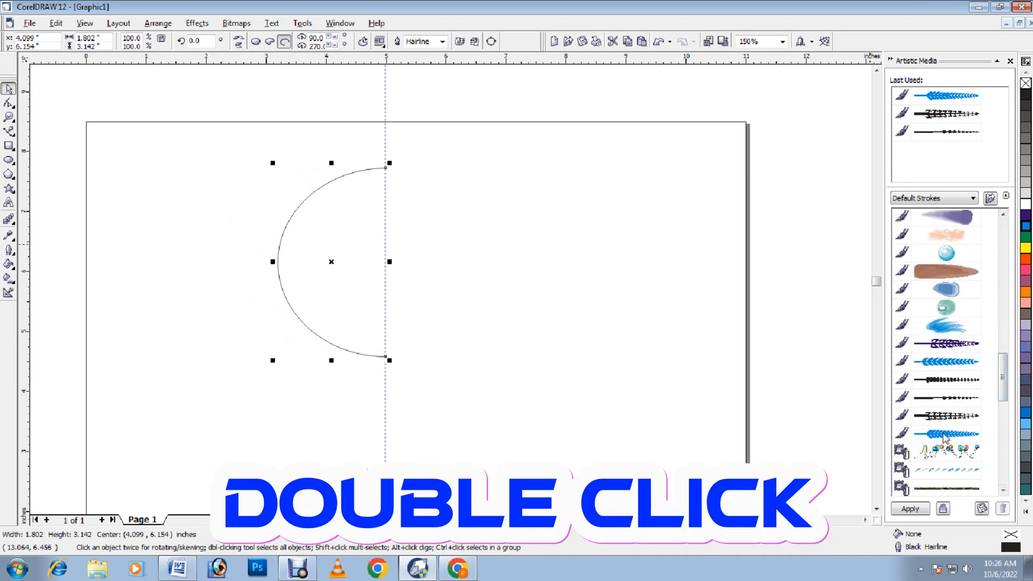
double_click(946, 433)
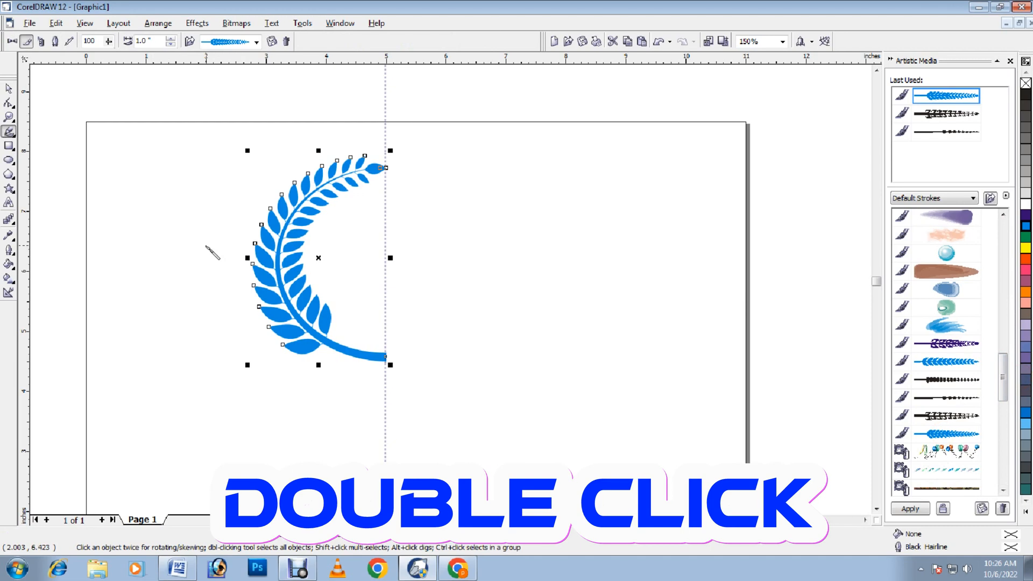
left_click(9, 89)
- Create a horizontally mirrored duplicate of the curved branch, anchored on its right middle point, at 100% scale
left_click(305, 207)
left_click_drag(157, 146, 454, 380)
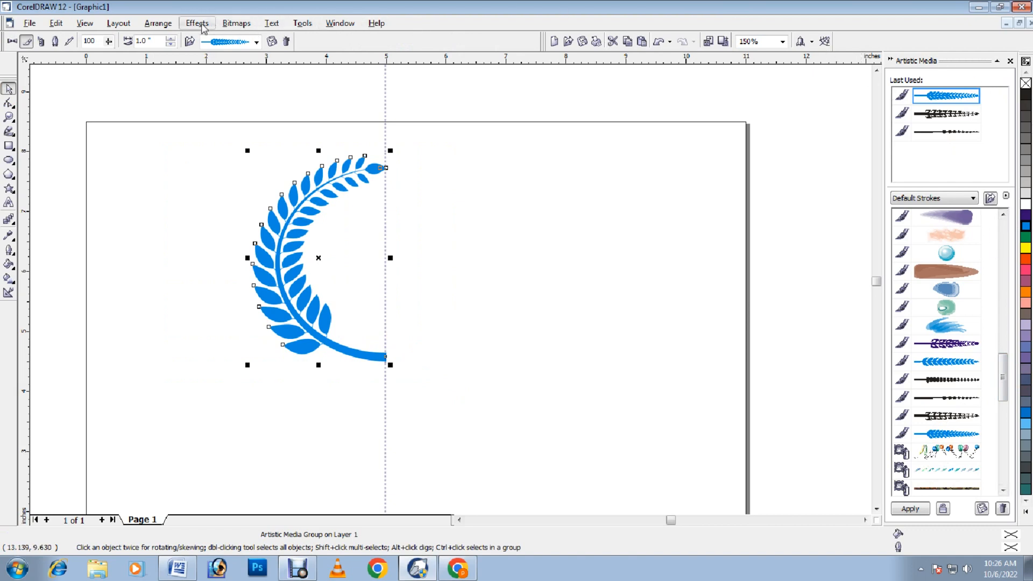
left_click(156, 23)
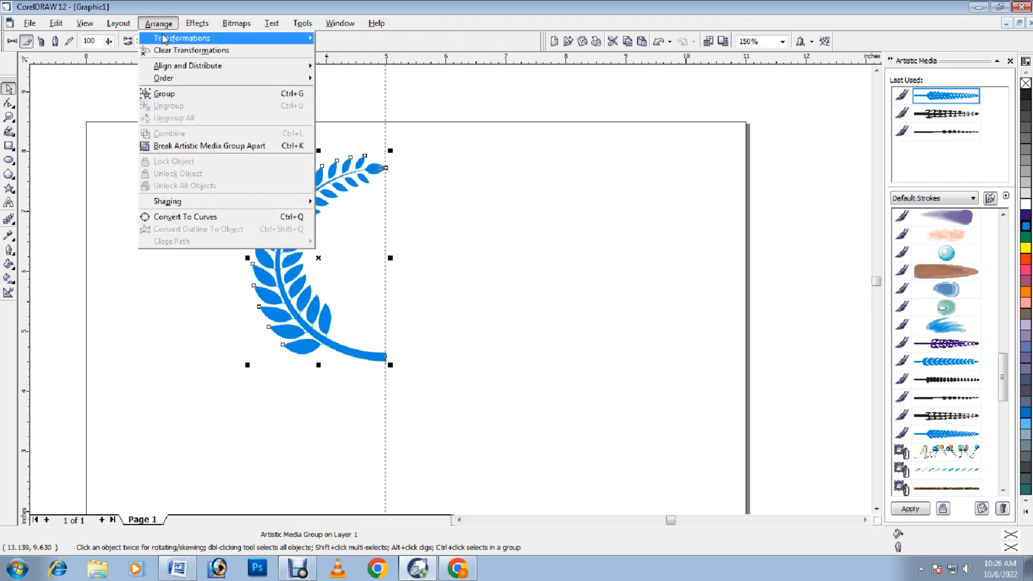
mouse_move(164, 39)
left_click(336, 38)
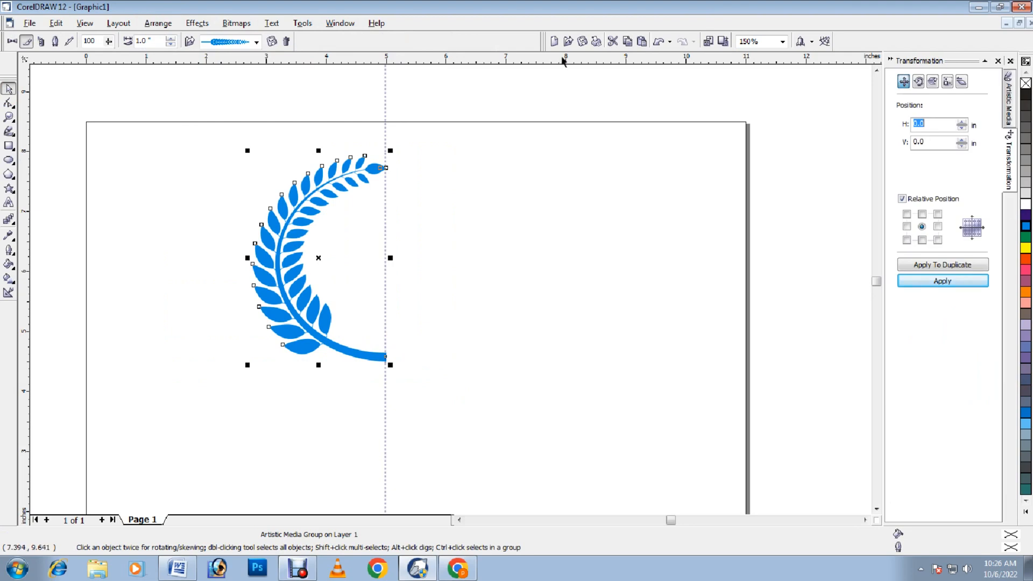
left_click(932, 82)
left_click(978, 126)
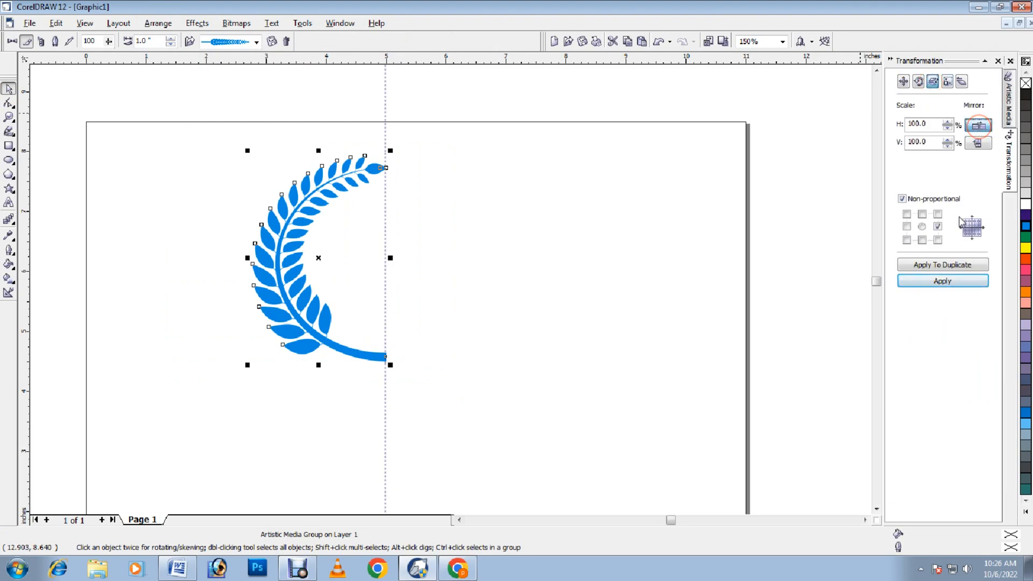
left_click(939, 266)
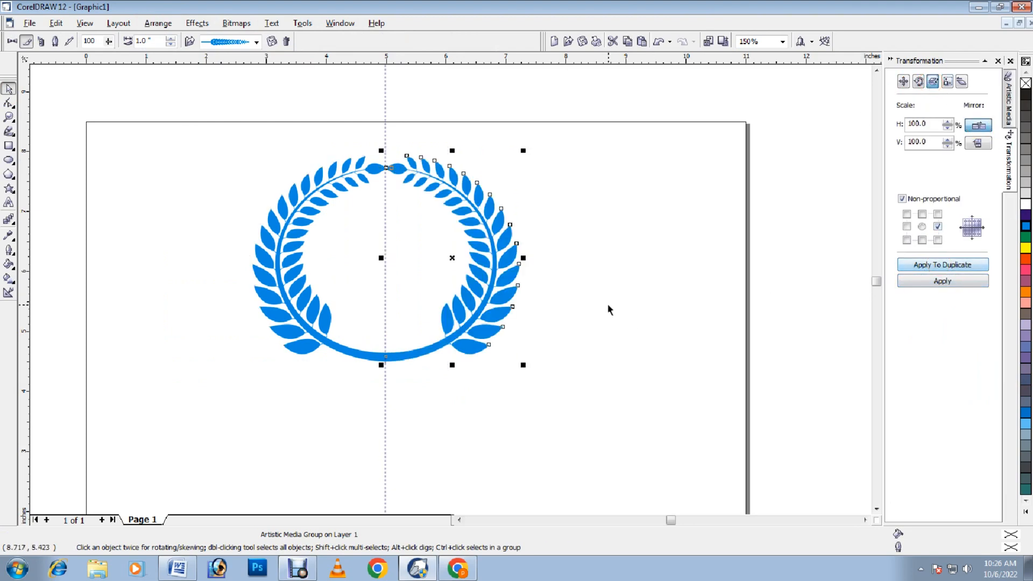
- Nudge the mirrored branch about 0.3 in to the right to leave a gap between the two halves of the wreath
key("Right")
key("Right")
key("Right")
key("Right")
left_click(655, 293)
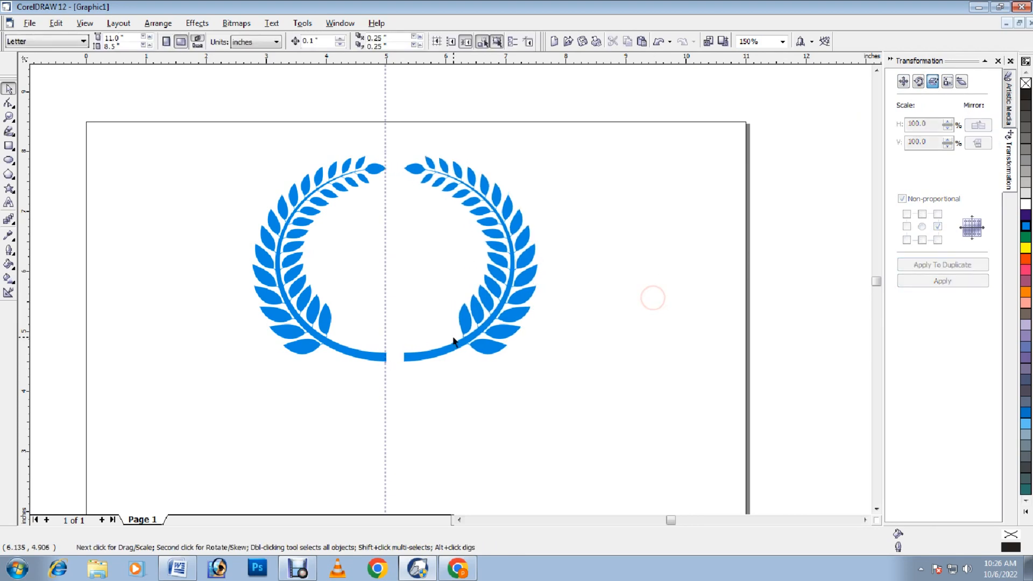
left_click_drag(187, 152, 452, 353)
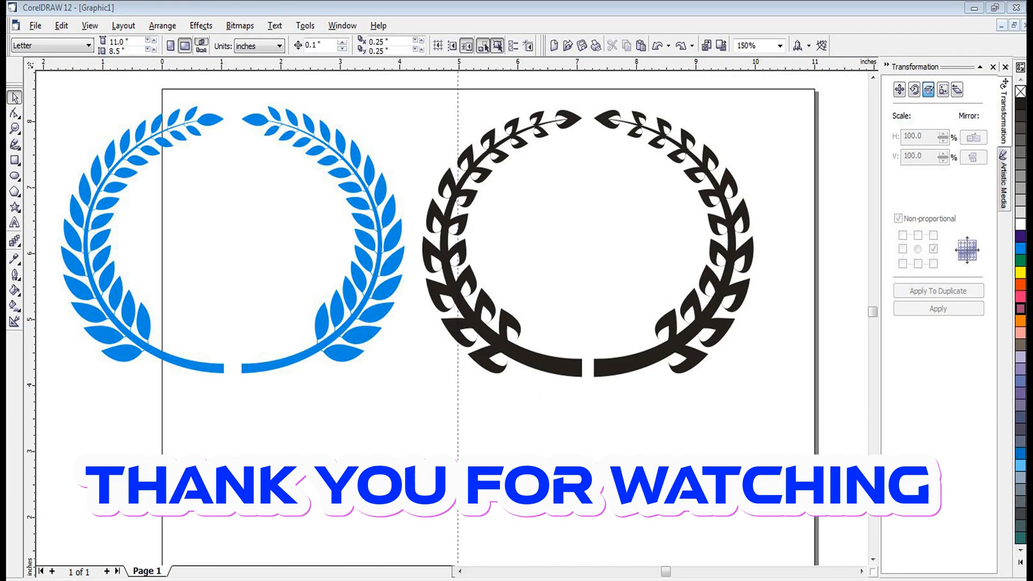